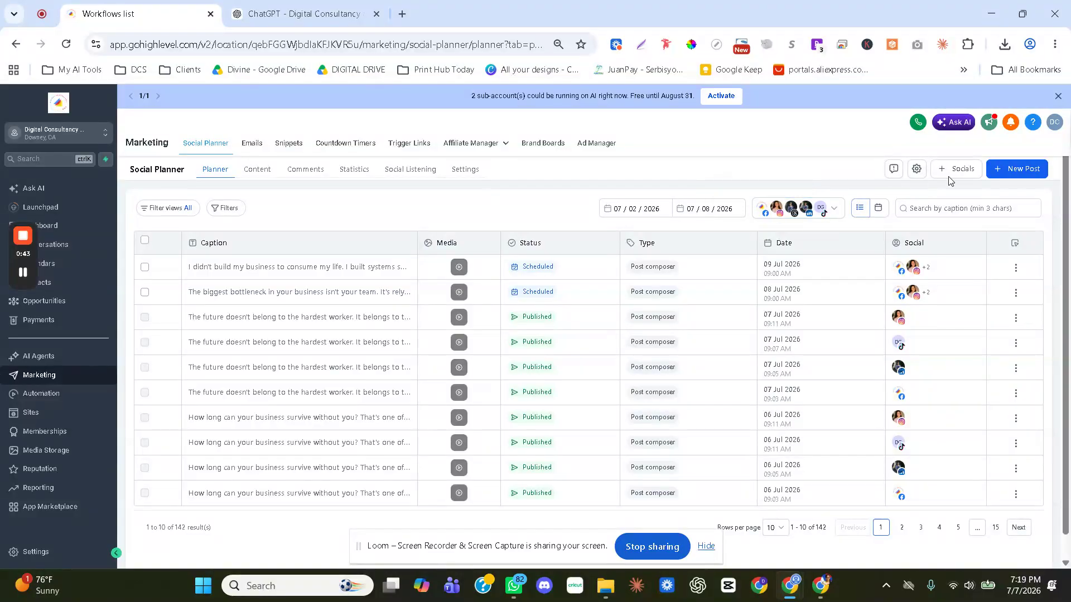
Start a new blank social post in the Social Planner.
left_click(1015, 174)
left_click(1015, 174)
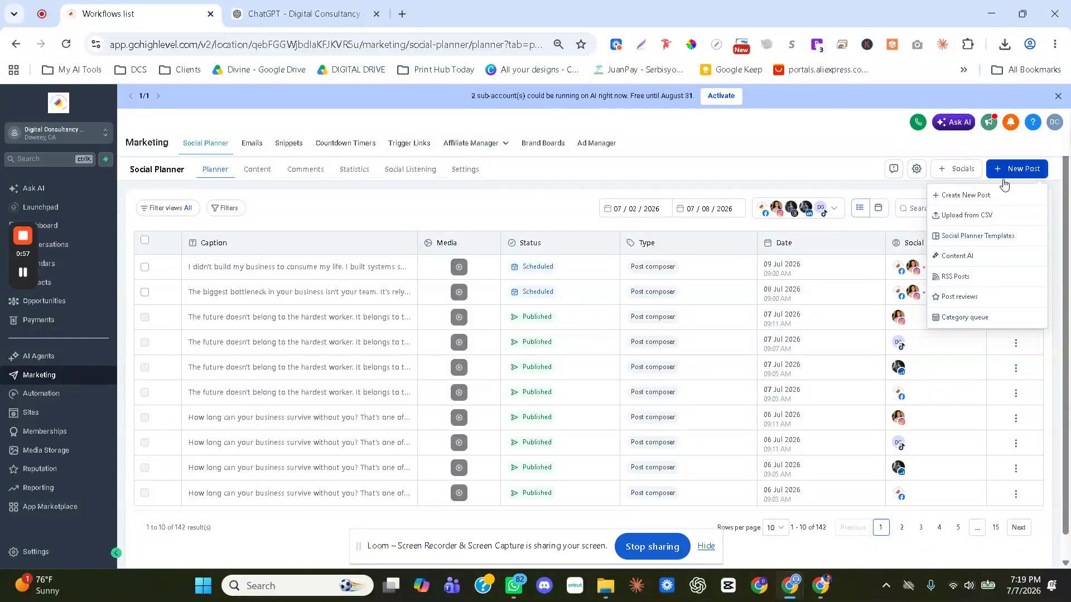
left_click(975, 199)
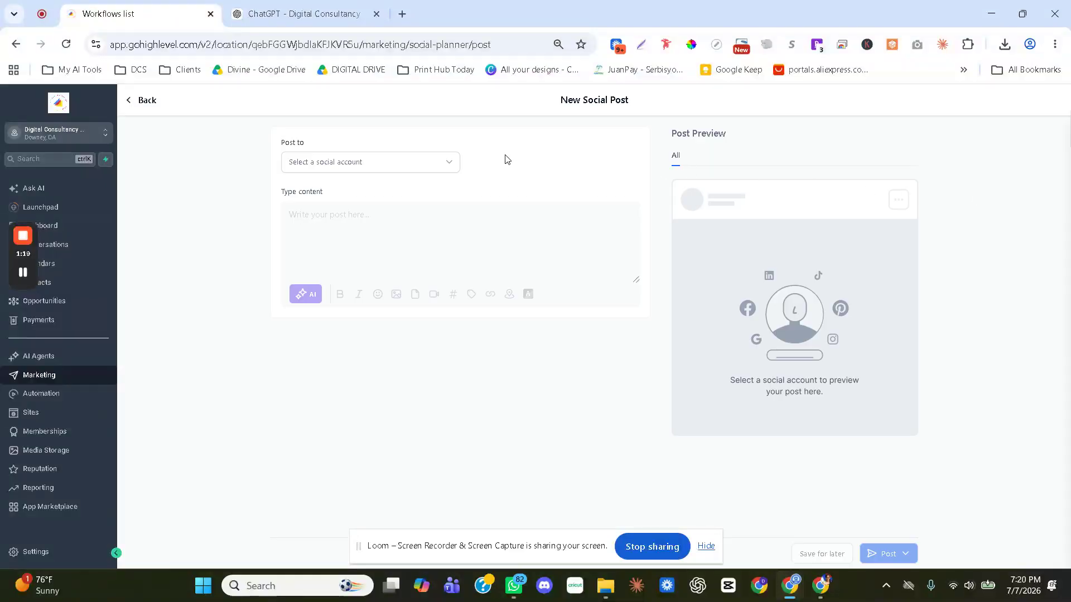
Choose the Digital Consultancy and Services Facebook page and the personal Instagram, Threads and LinkedIn accounts as the post's destinations.
left_click(426, 169)
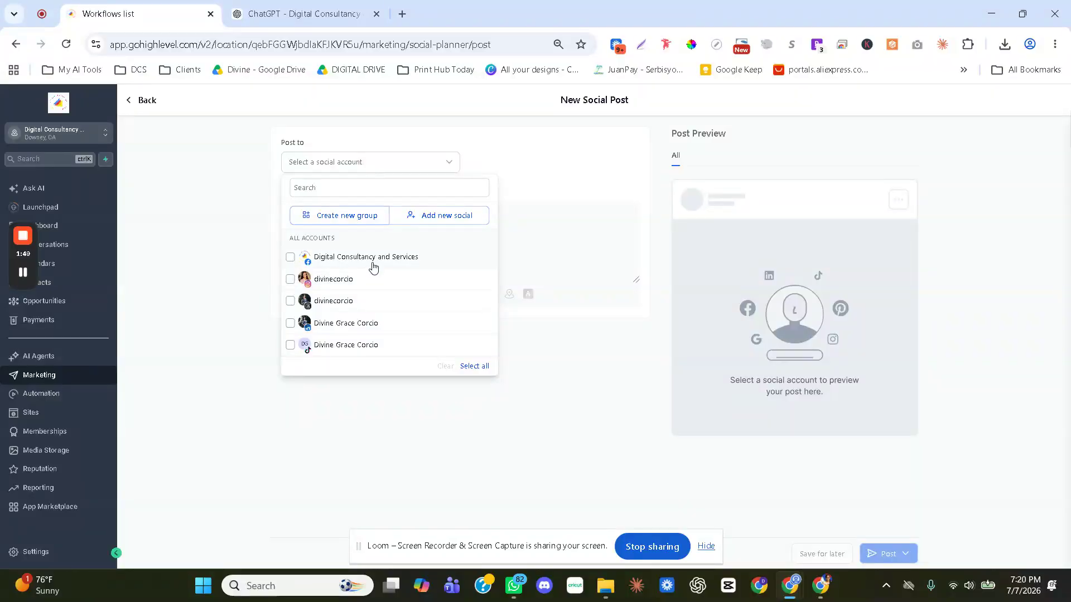
left_click(290, 257)
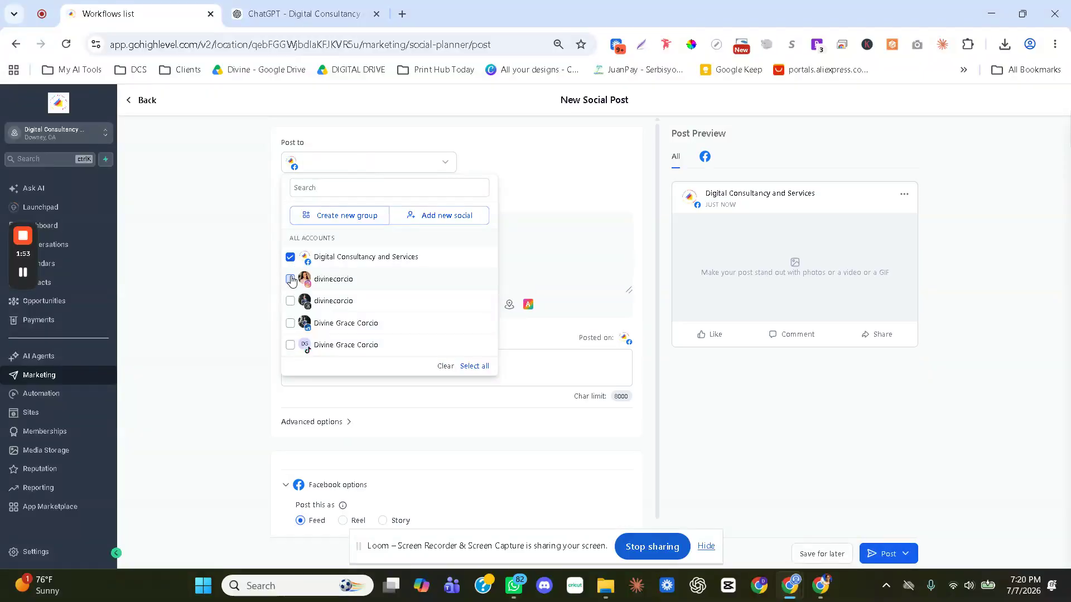
left_click(290, 279)
left_click(290, 302)
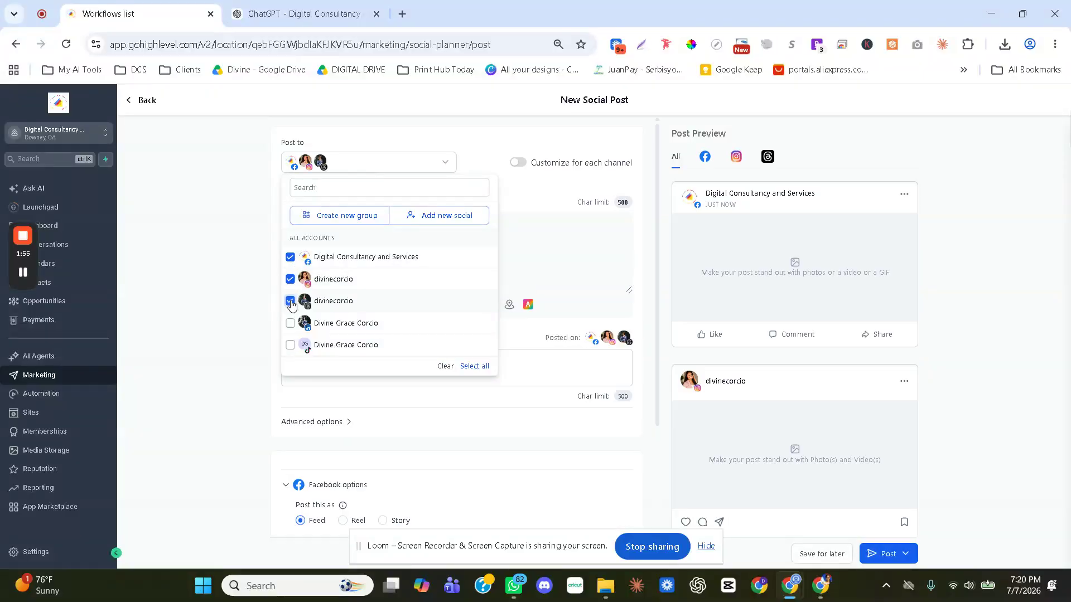
left_click(290, 324)
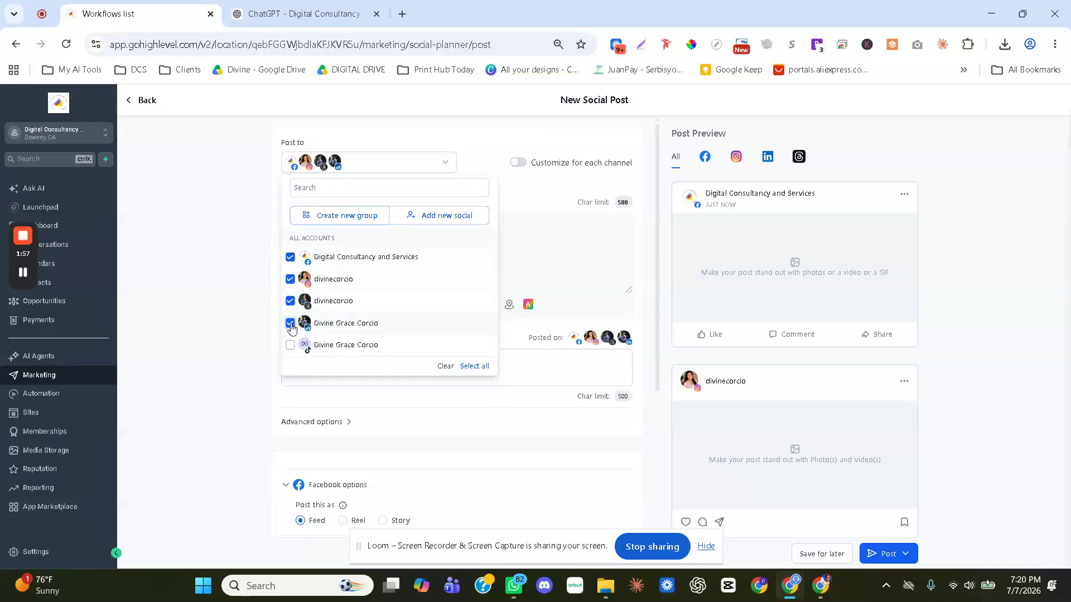
left_click(591, 241)
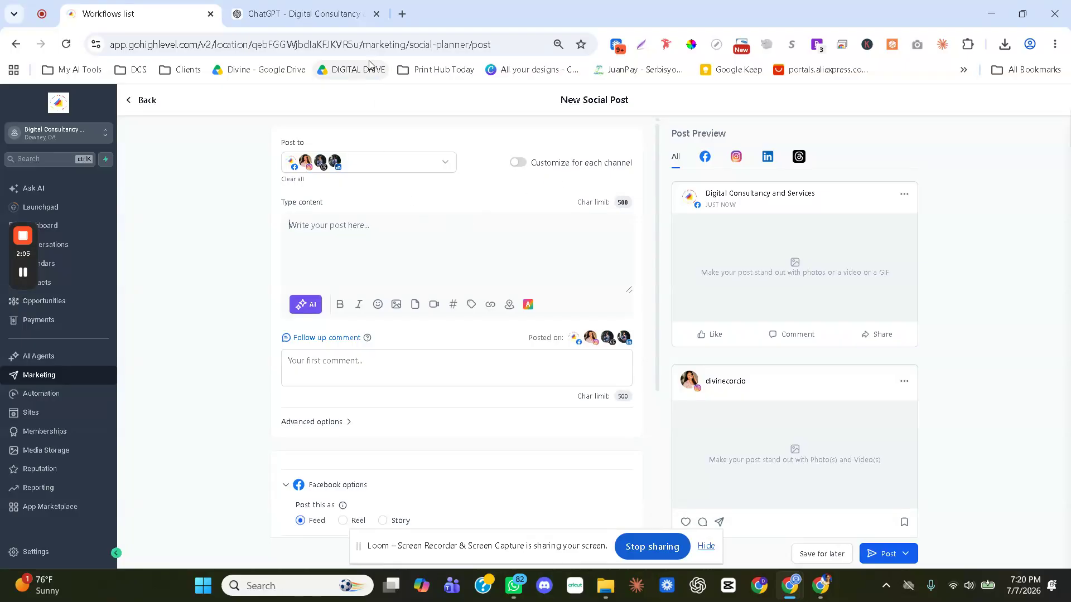
Copy the two-sentence Day 1 hook from the ChatGPT content plan into the social post's content, followed by a blank line.
left_click(286, 4)
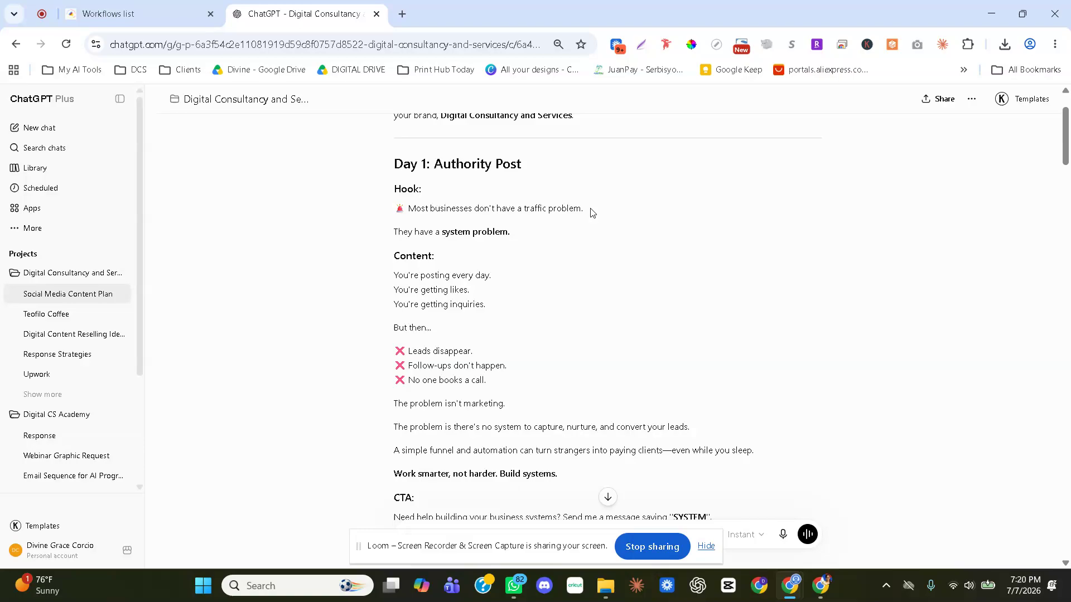
left_click_drag(590, 211, 514, 228)
key("ctrl+c")
left_click(376, 205)
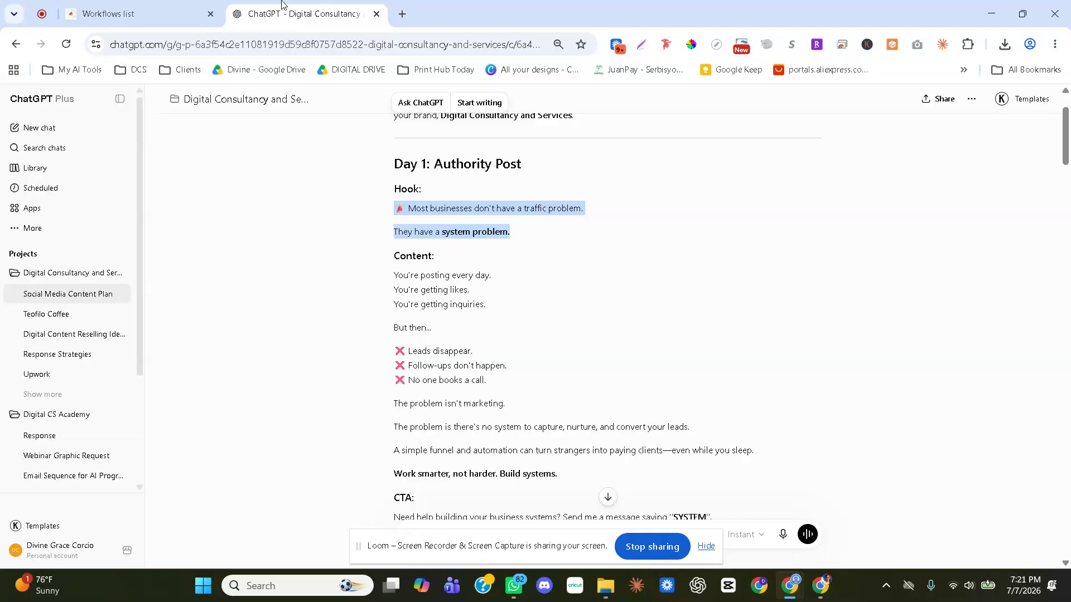
left_click(132, 8)
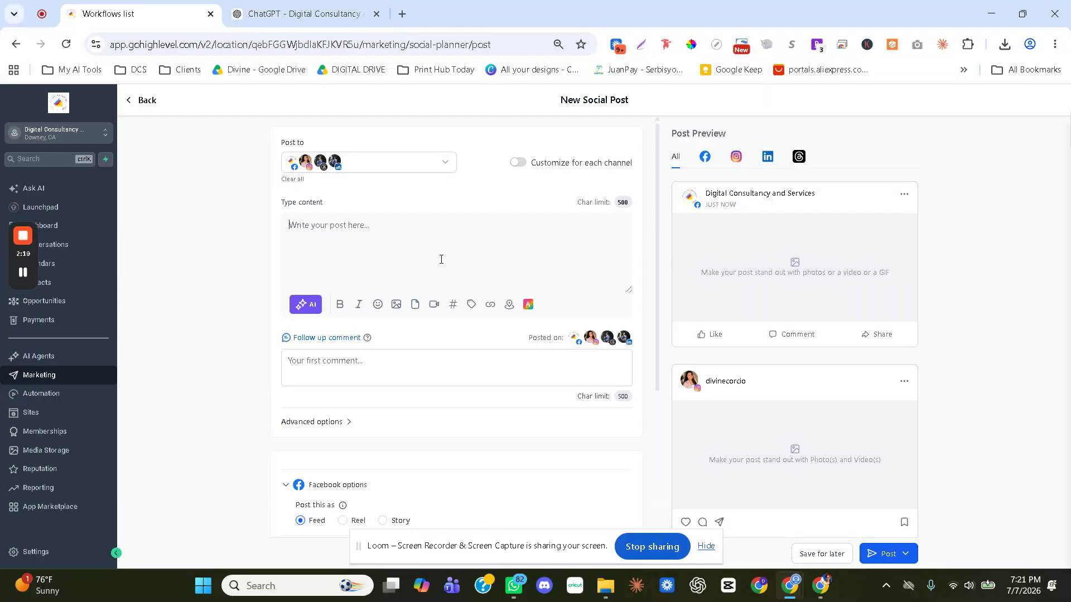
left_click(363, 230)
key("ctrl+v")
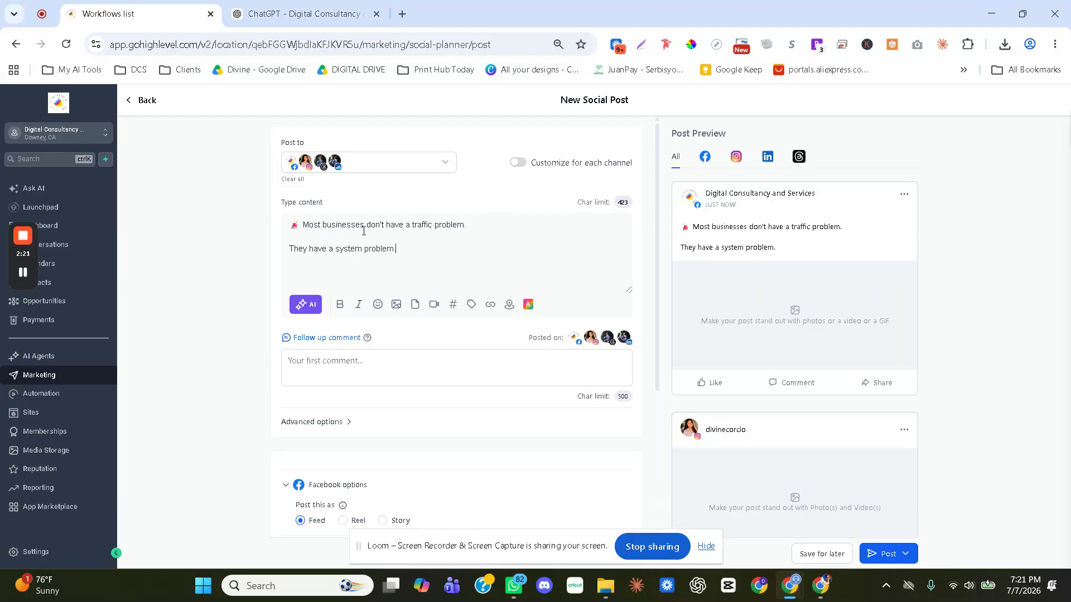
key("Return")
key("Return")
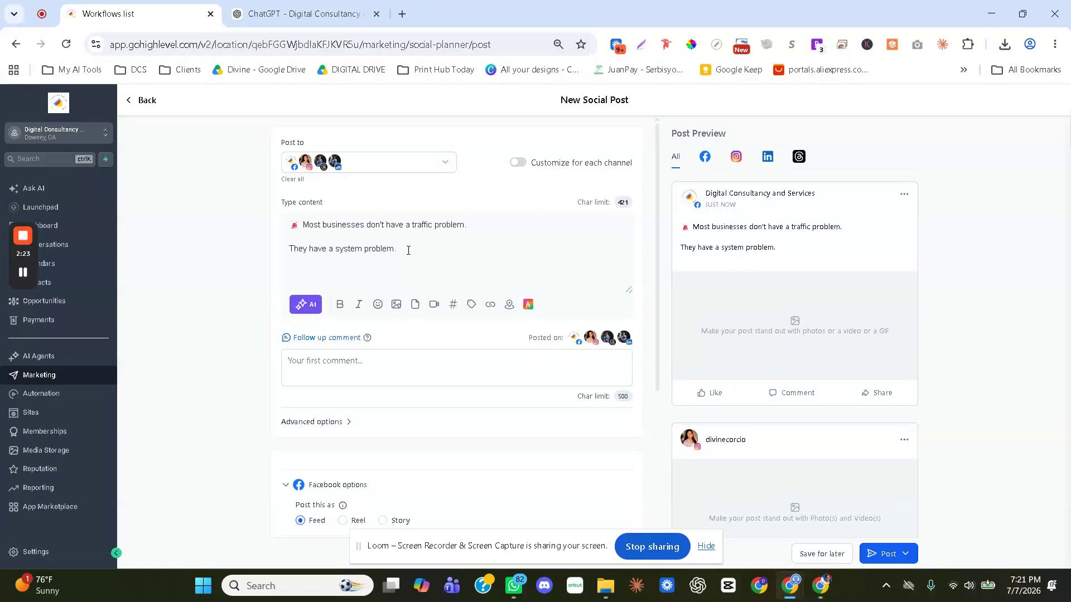
Copy the Day 1 content from "You're posting every day." to "Build systems." from ChatGPT into the post below the hook.
left_click(248, 14)
scroll(490, 292, "down", 1)
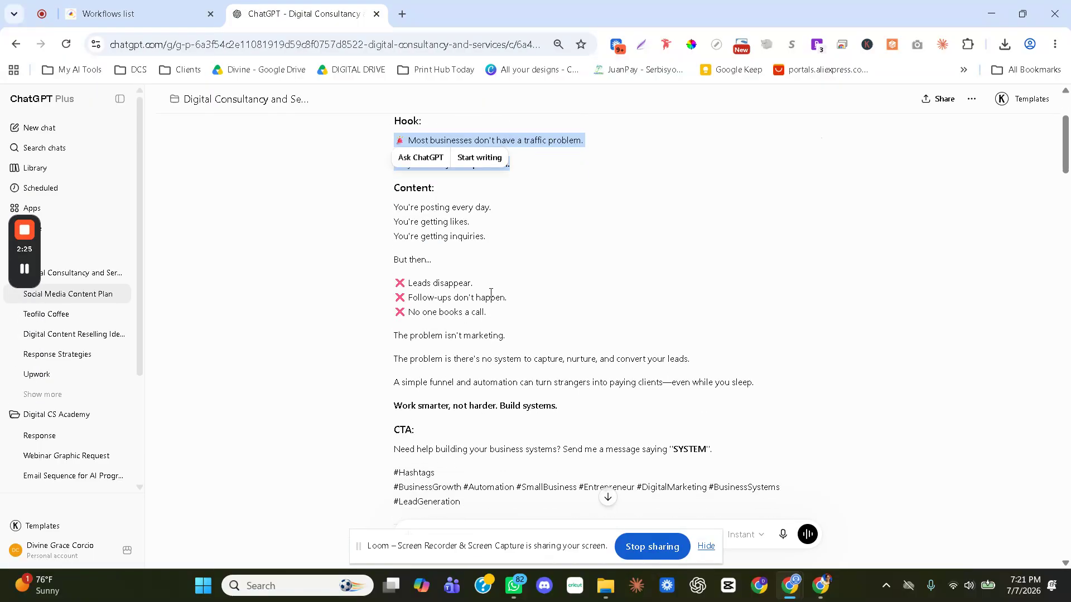
left_click_drag(392, 205, 678, 403)
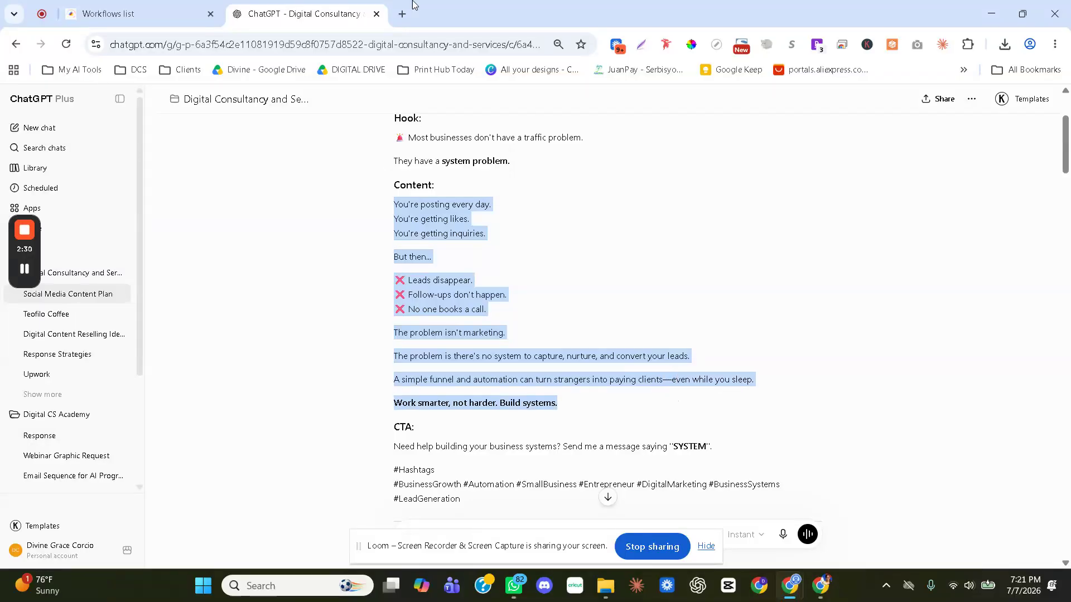
left_click(164, 12)
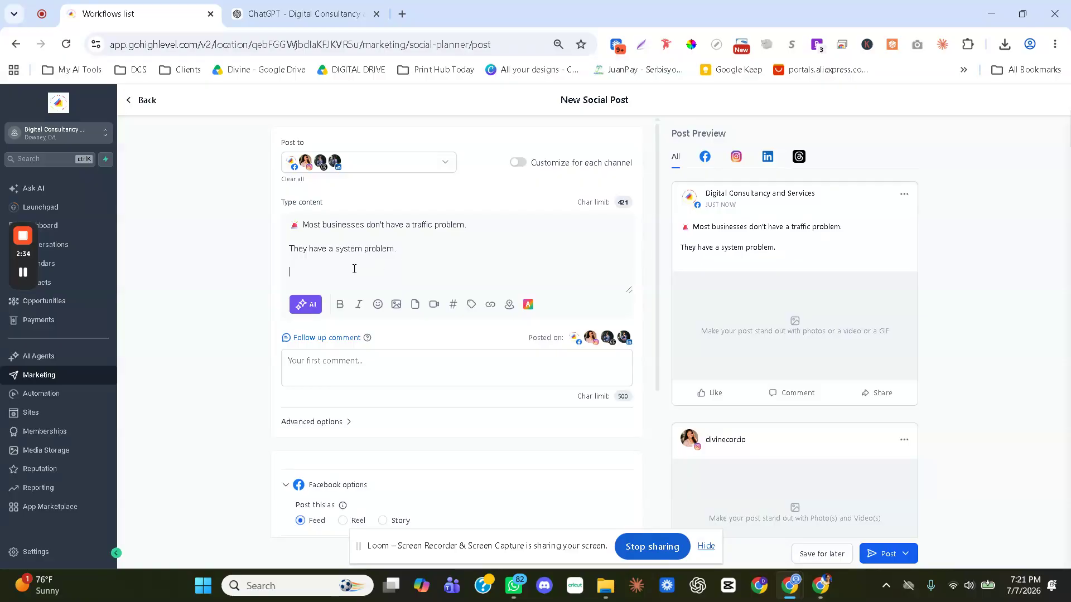
type("You're posting every day. You're getting likes. You're getting inquiries.  But then...  ❌ Leads disappear. ❌ Follow-ups don't happen. ❌ No one books a call.  The problem isn't marketing.  The problem is there's no system to capture, nurture, and convert your leads.  A simple funnel and automation can turn strangers into paying clients—even while you sleep.  Work smarter, not harder. Build systems.")
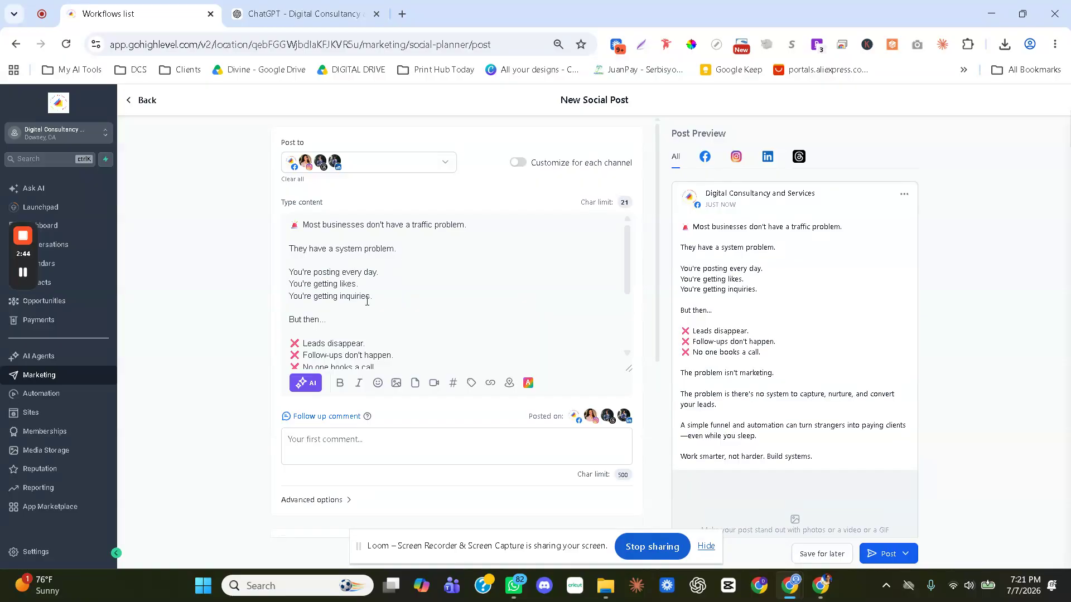
scroll(367, 301, "down", 4)
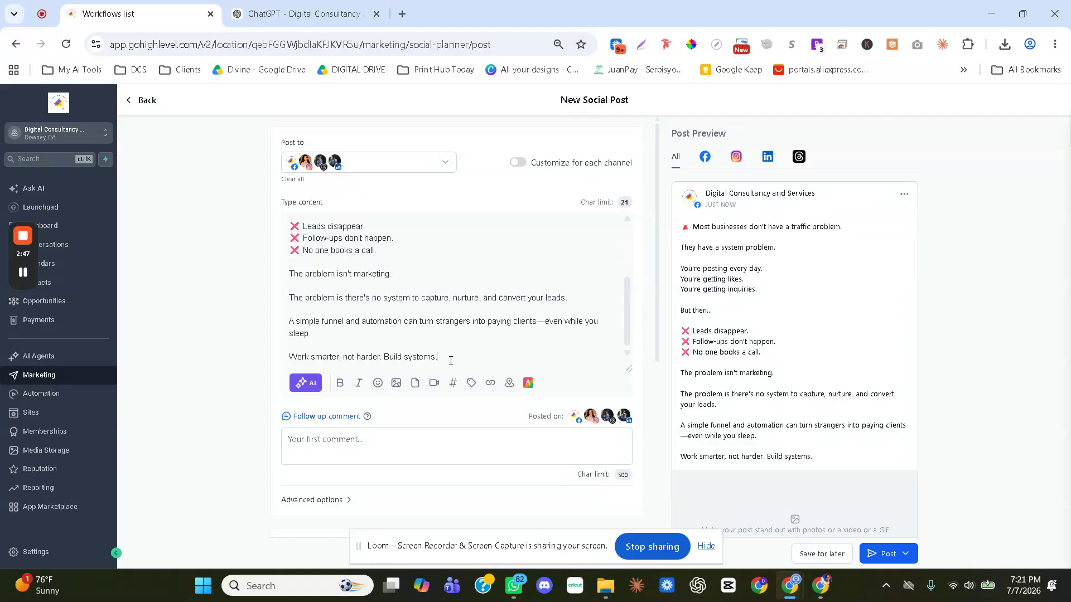
key("Return")
key("Return")
Try to copy the Day 1 CTA and hashtags from ChatGPT to the end of the social post.
left_click(285, 3)
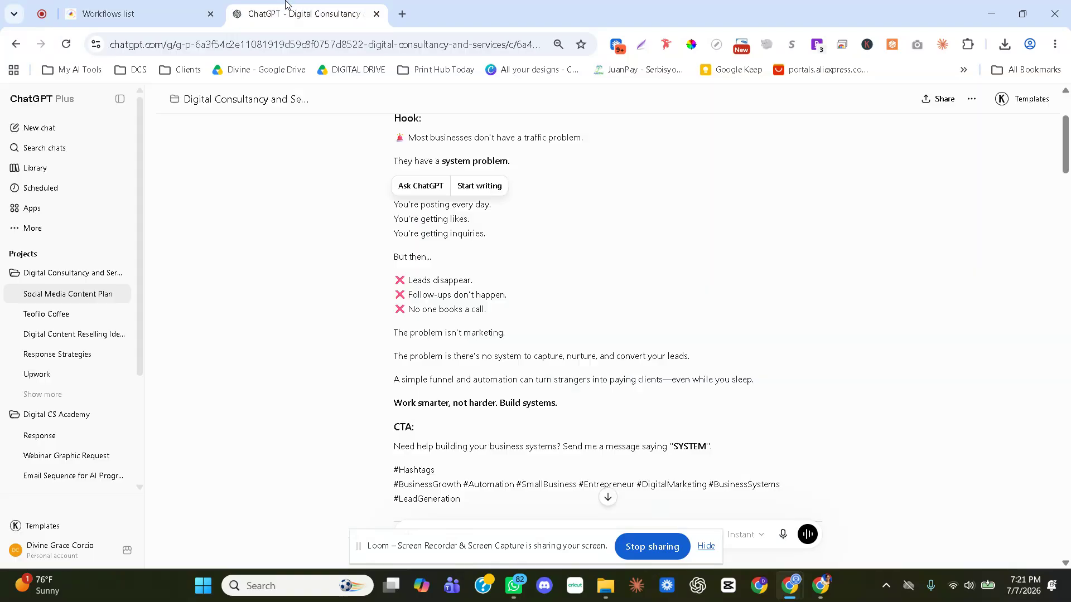
scroll(554, 295, "down", 3)
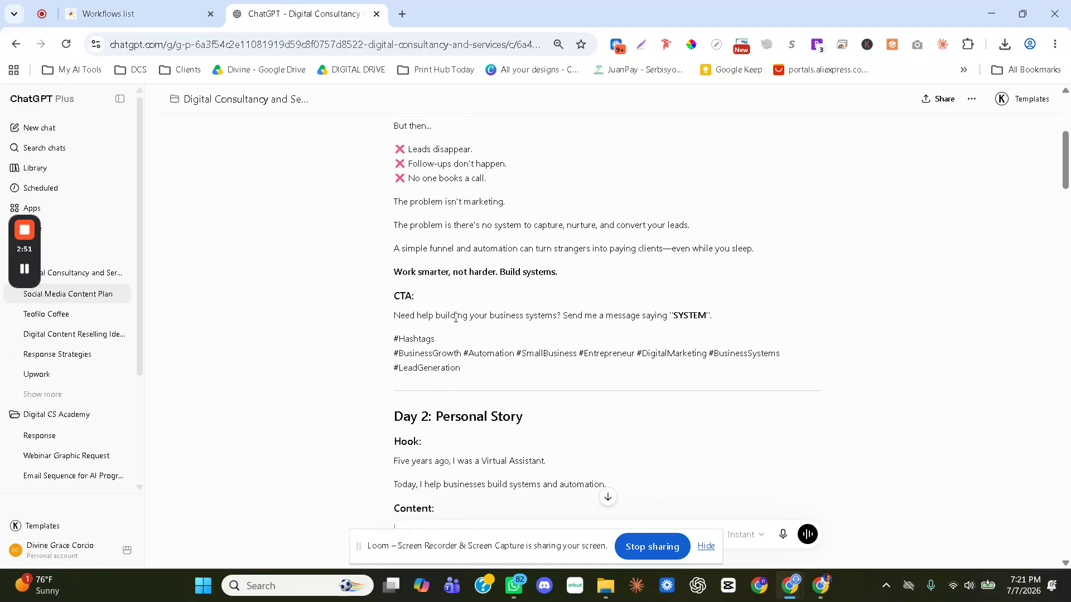
left_click_drag(395, 315, 476, 368)
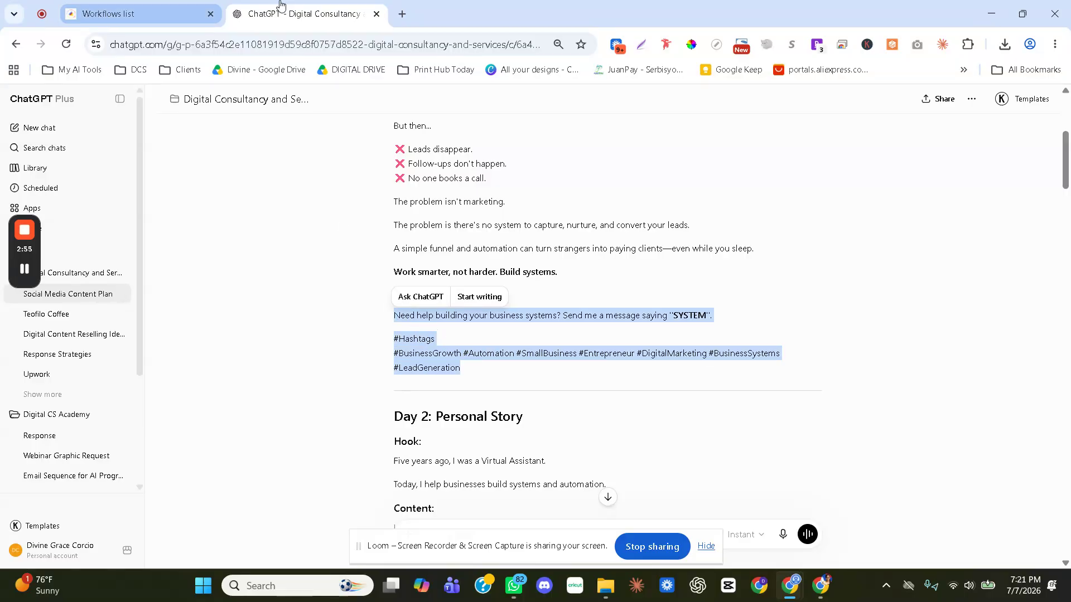
left_click(99, 18)
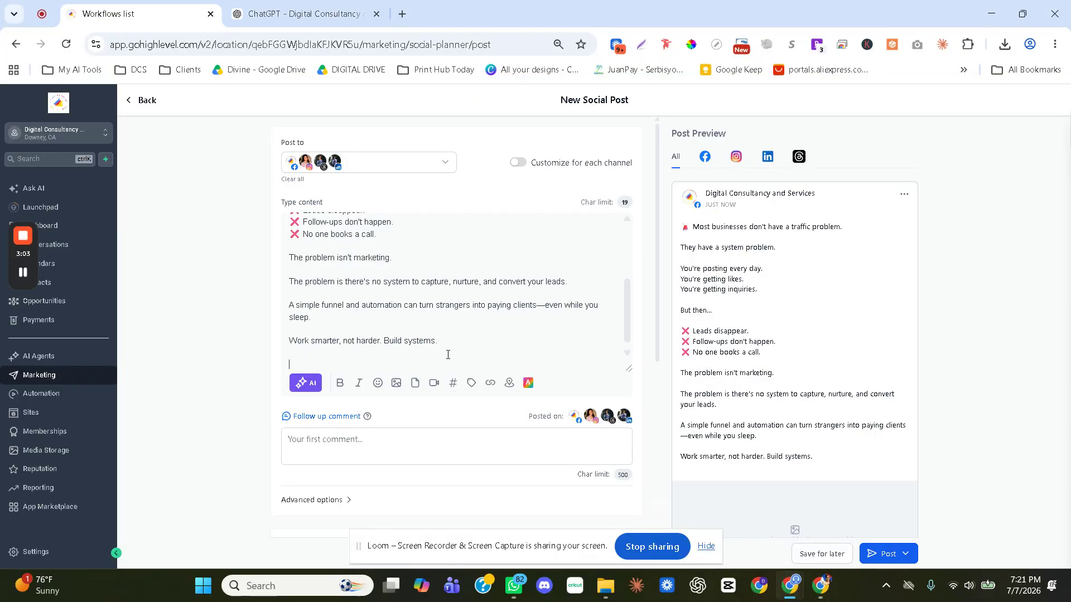
type("Need help building")
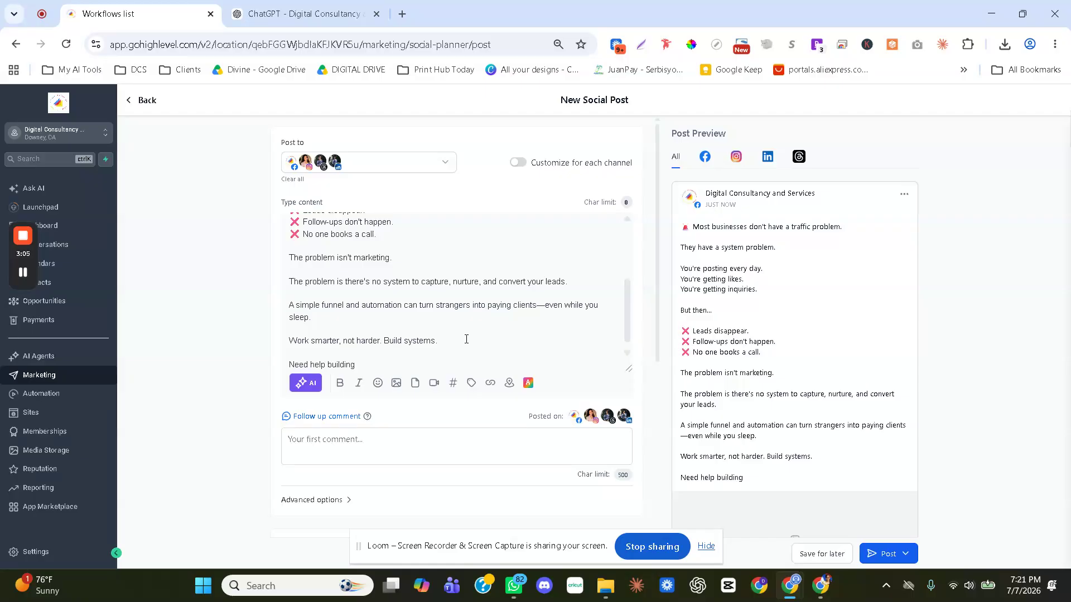
Review the full post text and its remaining character limit.
scroll(447, 354, "down", 3)
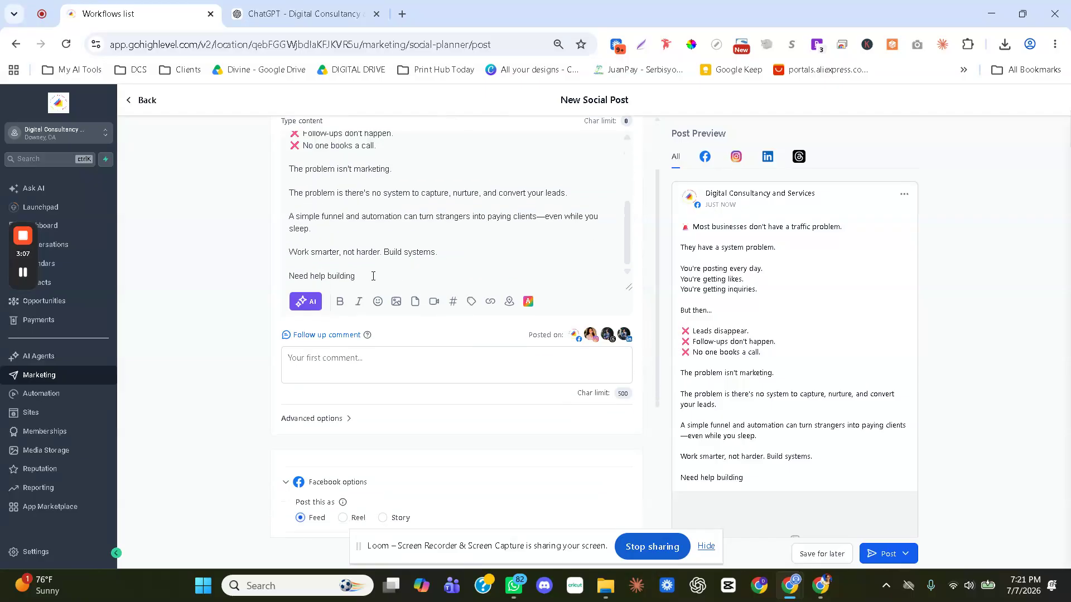
scroll(409, 276, "up", 4)
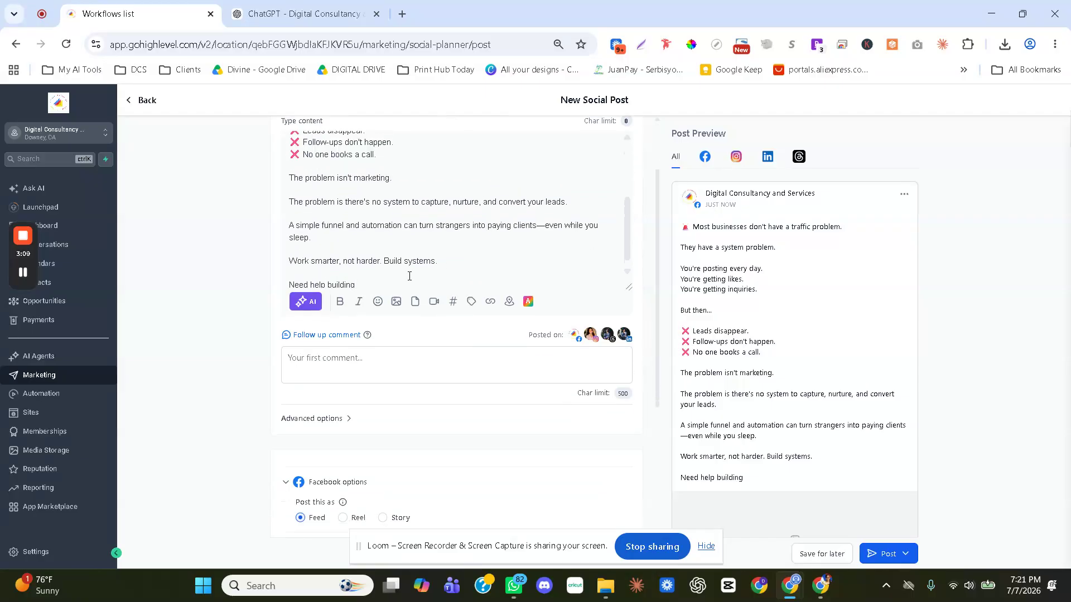
scroll(409, 276, "down", 2)
scroll(409, 276, "up", 3)
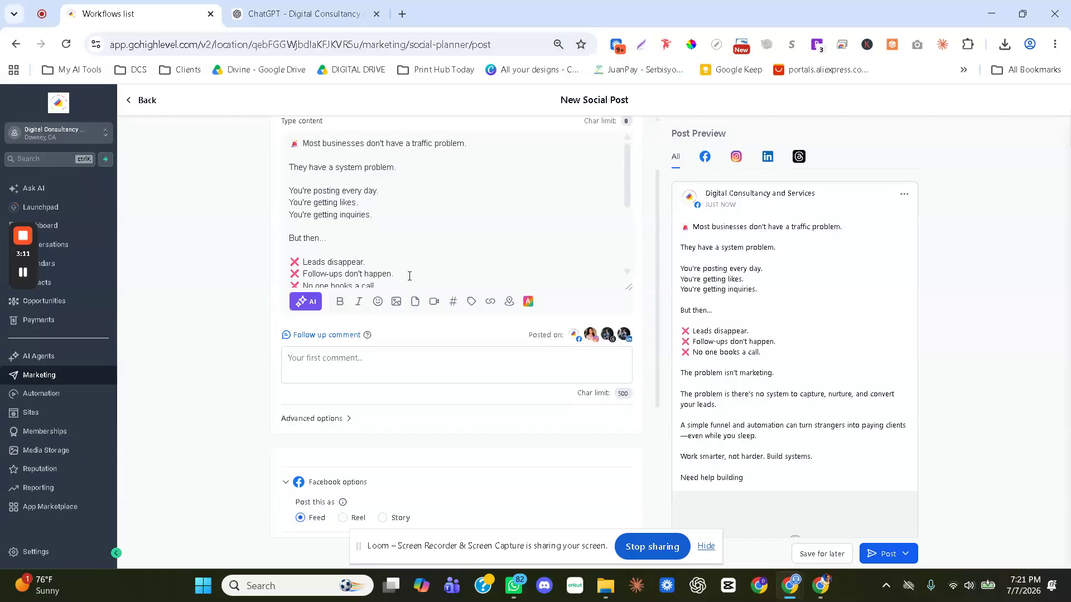
scroll(409, 276, "up", 2)
scroll(409, 275, "down", 1)
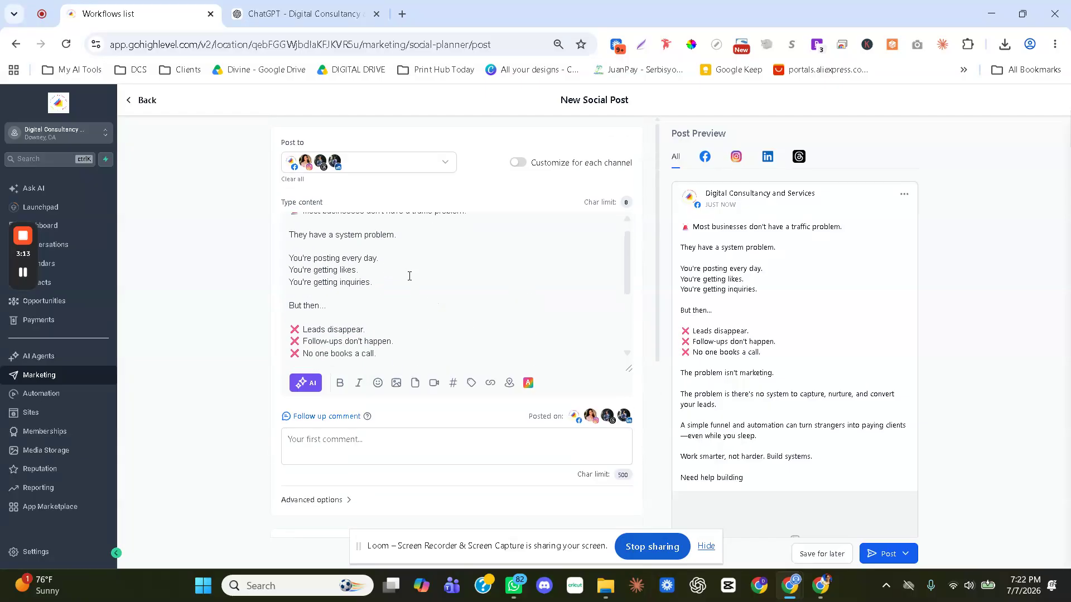
scroll(409, 275, "up", 1)
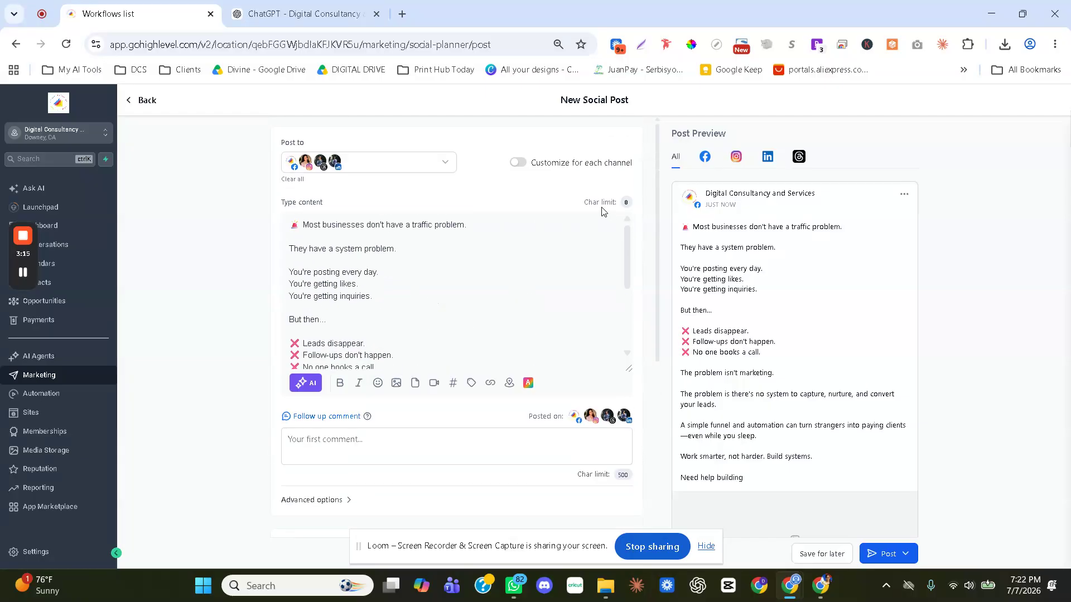
scroll(495, 283, "down", 3)
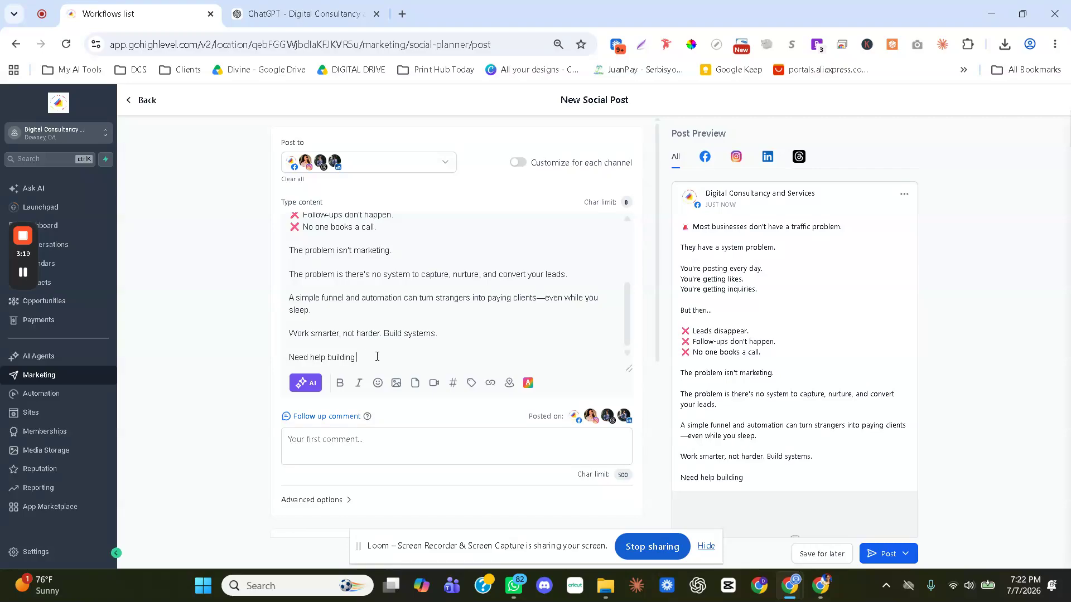
Replace the partial "Need help building" line at the end of the post with: Comment: "System".
left_click_drag(359, 358, 291, 359)
key("BackSpace")
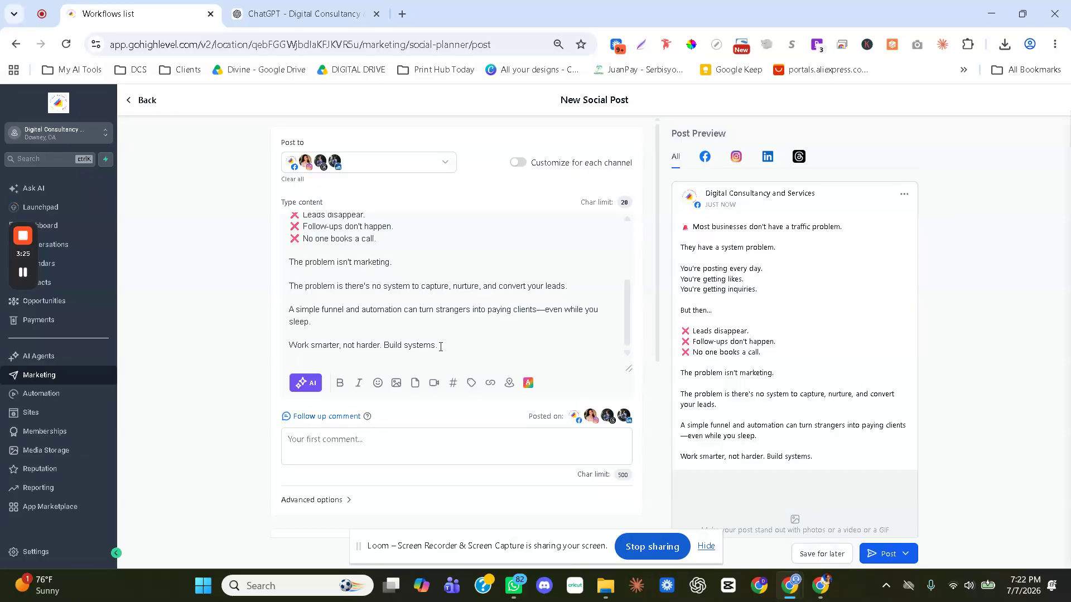
type("Comment")
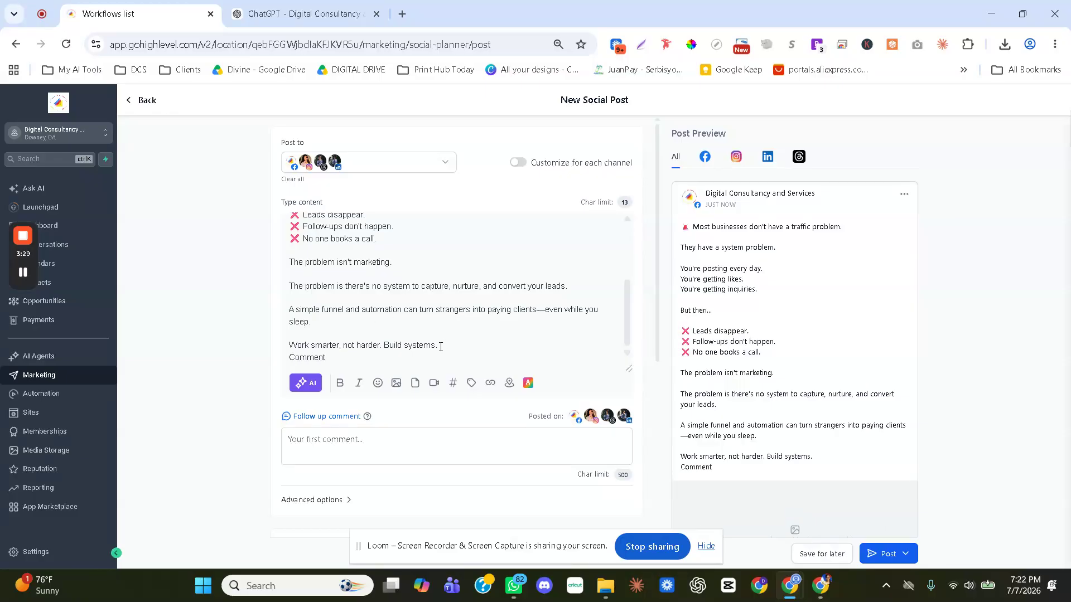
type("ystem")
type("\"")
Upload the ChatGPT Image file dated Jul 7, 2026 from the Downloads folder to Media Storage for the post.
left_click(396, 383)
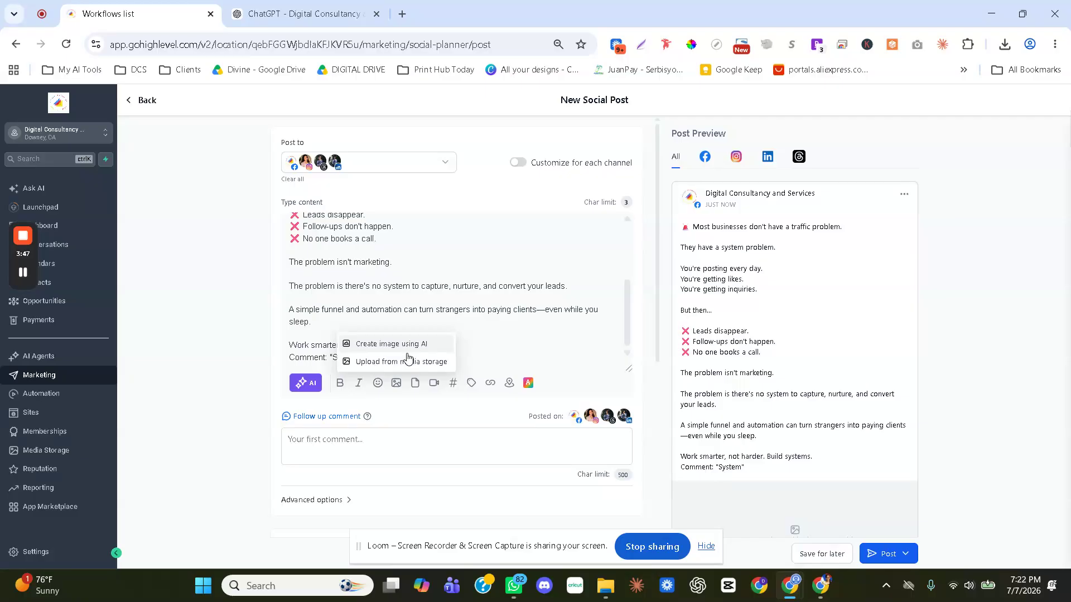
left_click(407, 363)
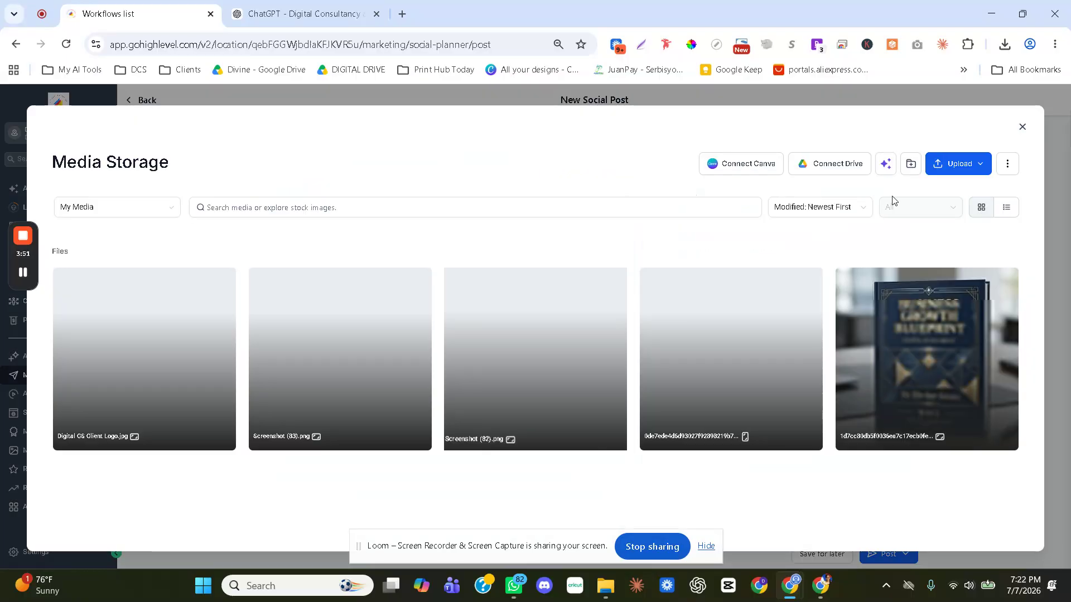
left_click(952, 167)
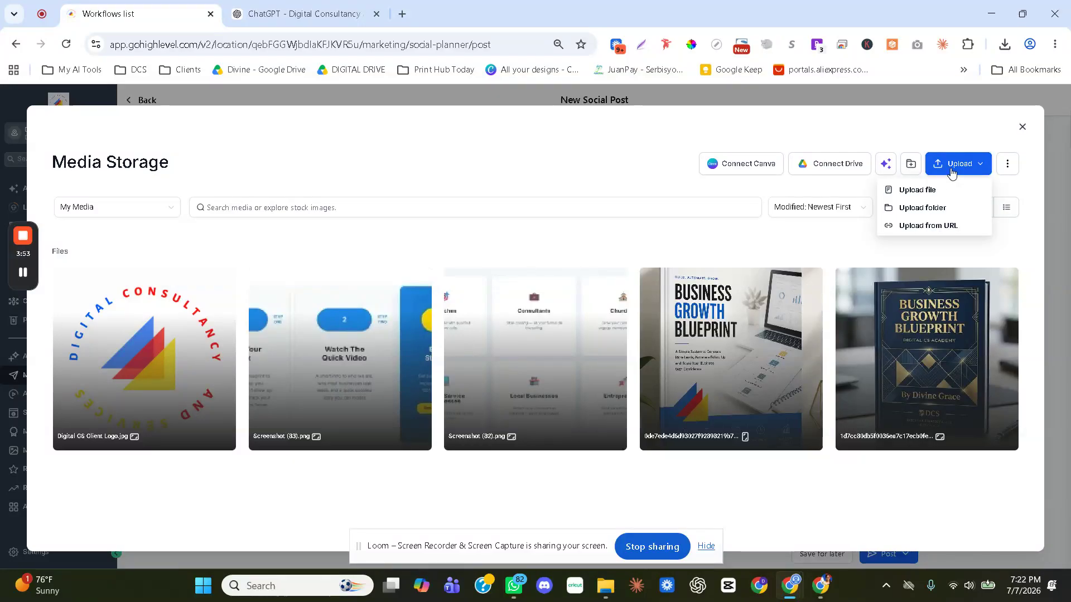
left_click(926, 191)
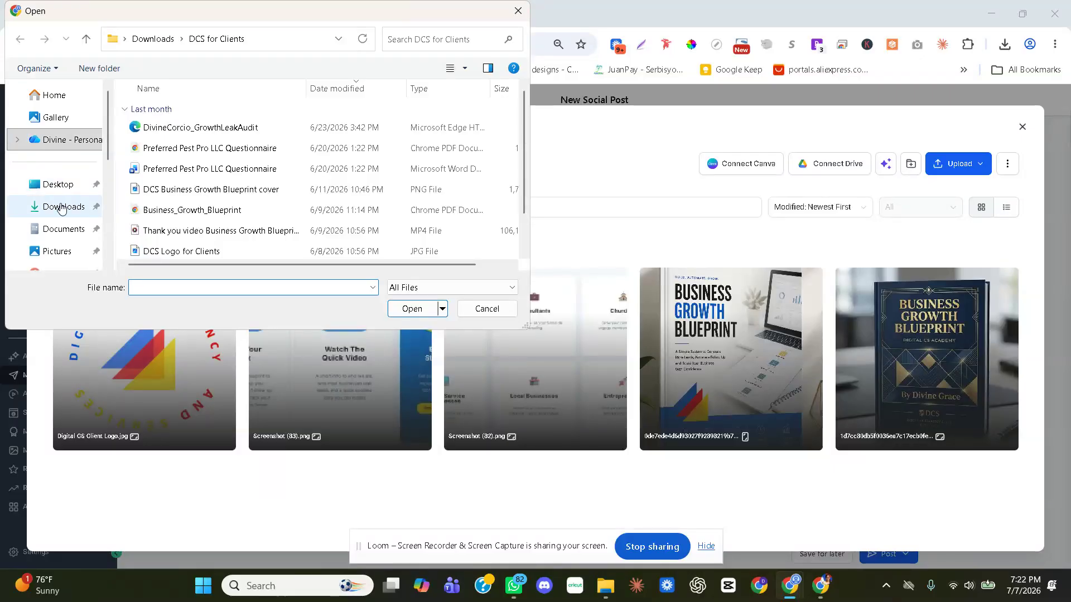
left_click(60, 207)
scroll(140, 168, "up", 3)
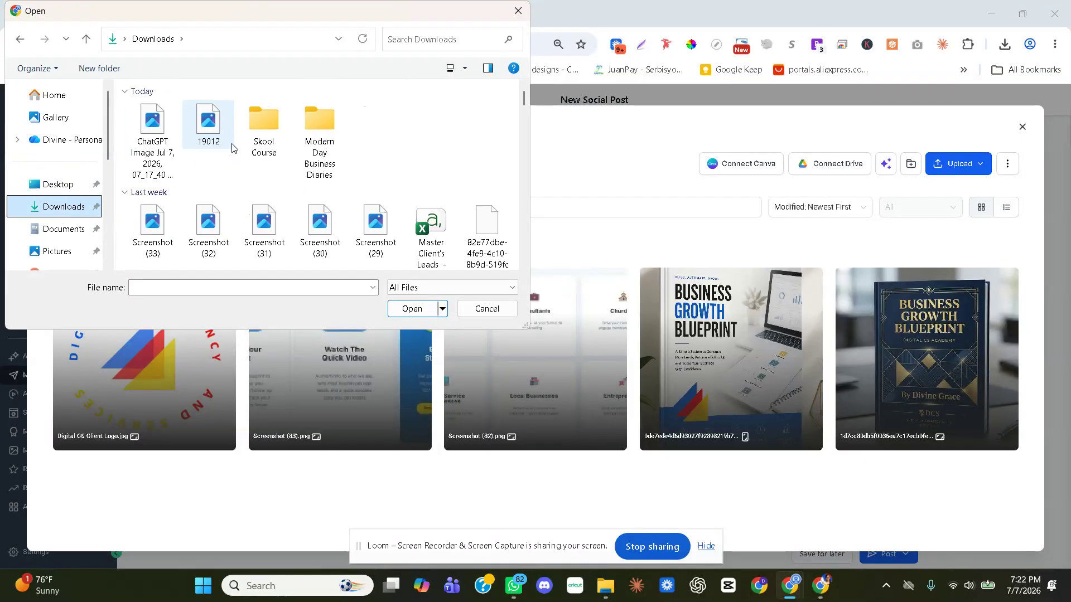
double_click(152, 134)
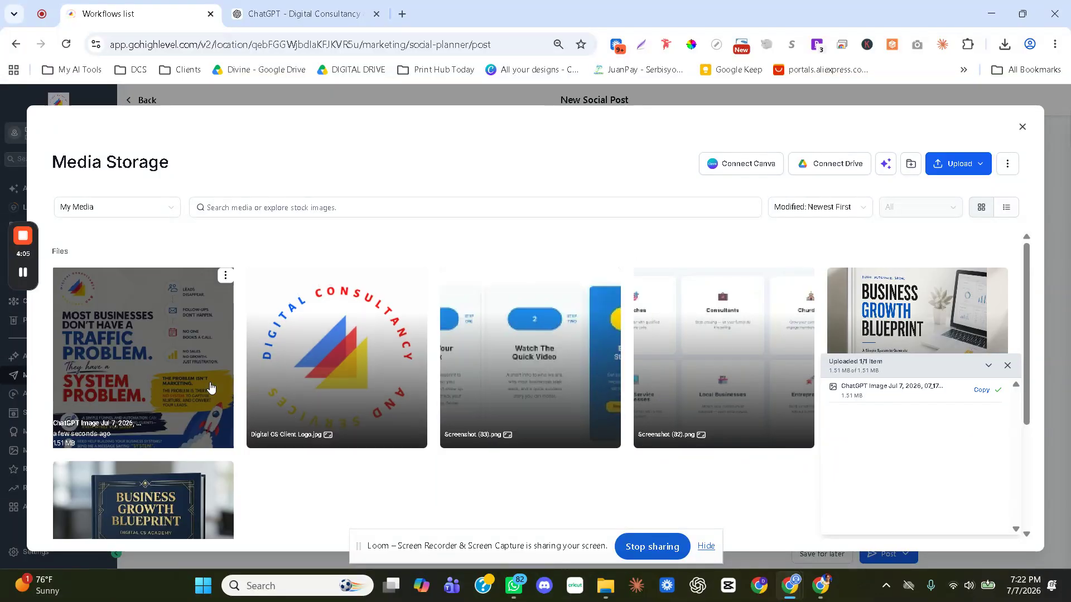
Insert the uploaded "Traffic Problem / System Problem" image from Media Storage into the social post.
left_click(178, 363)
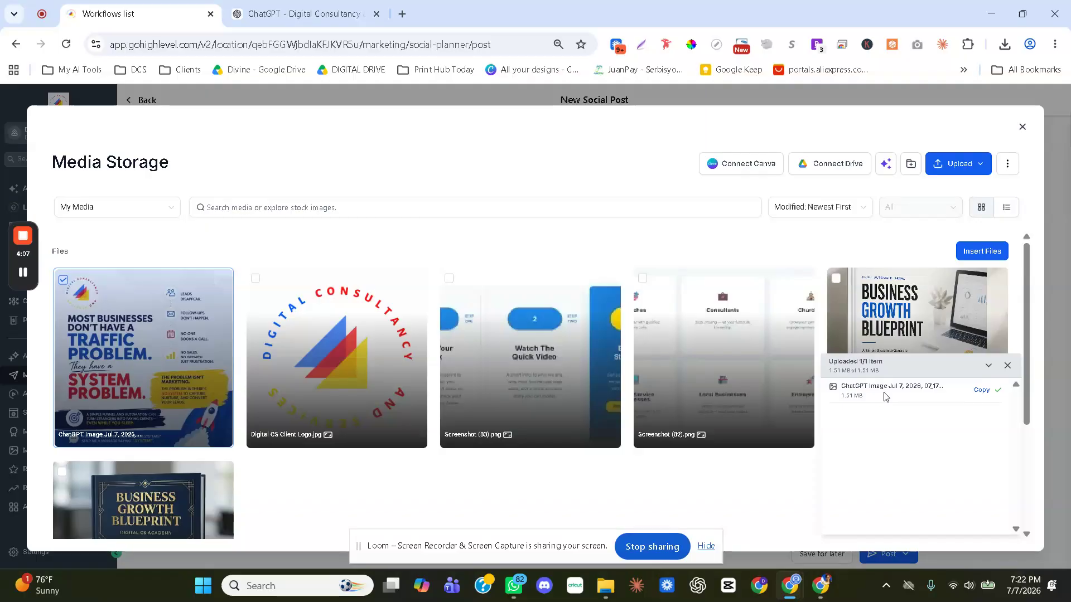
left_click(1007, 365)
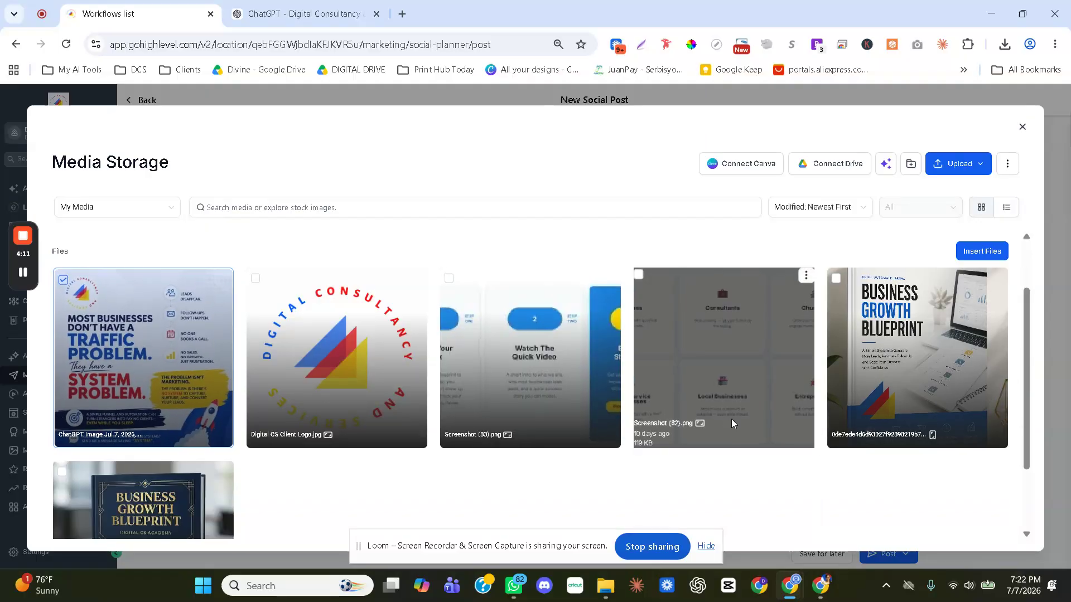
scroll(731, 420, "down", 3)
scroll(731, 422, "up", 3)
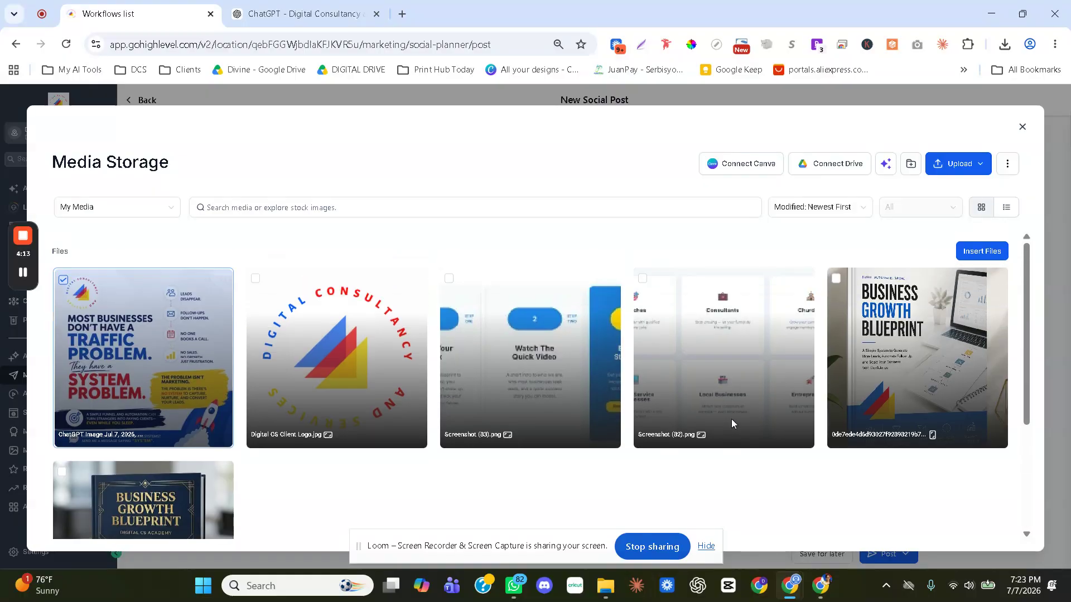
left_click(163, 350)
left_click(984, 253)
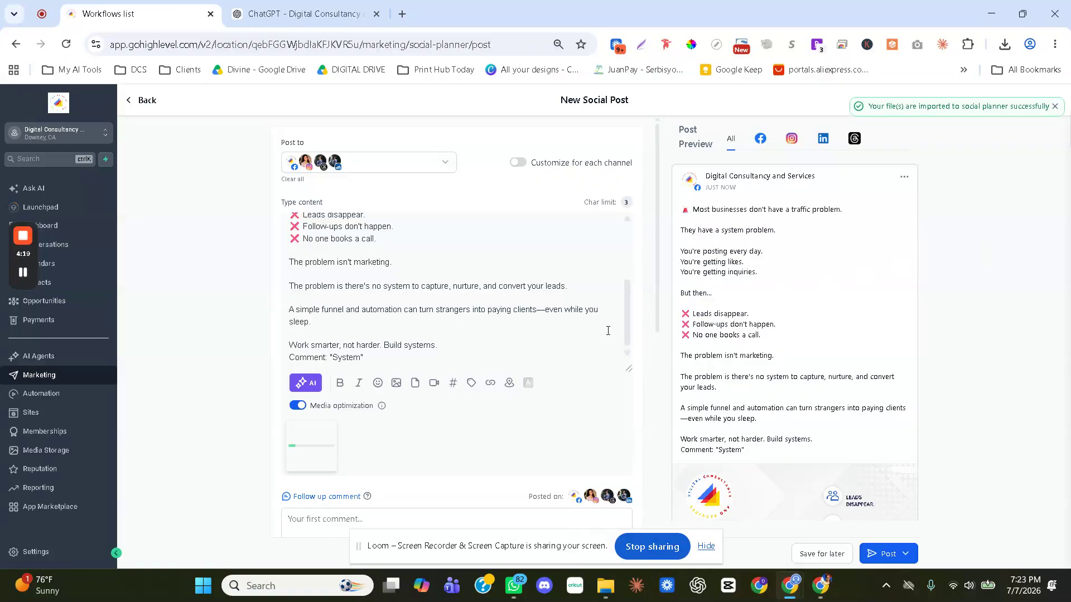
Review the post preview for each selected channel, checking the text and image on Facebook, Instagram, Threads and LinkedIn.
scroll(841, 365, "down", 4)
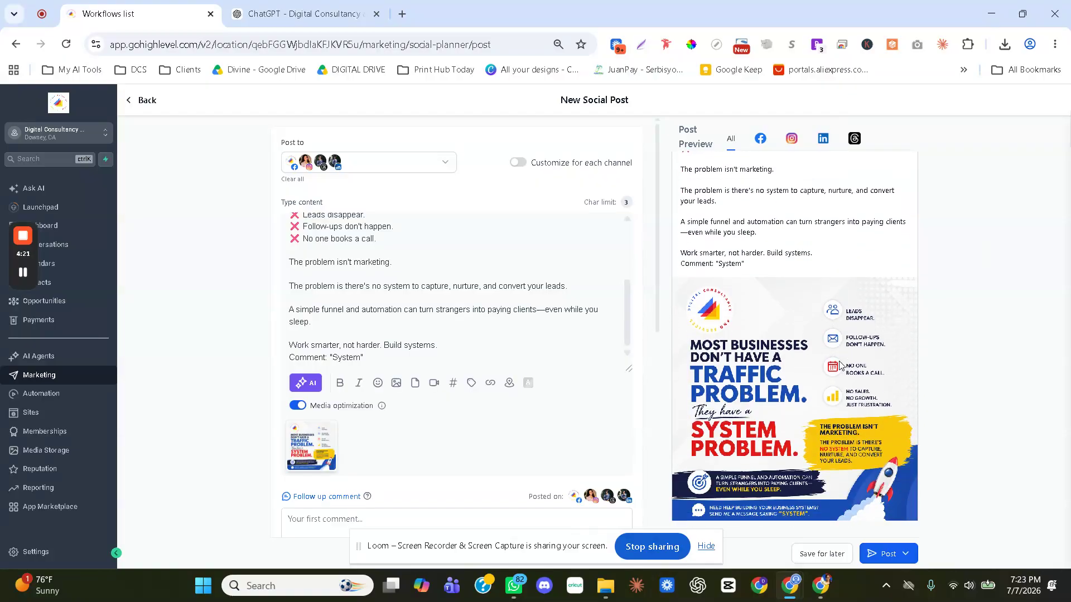
scroll(841, 365, "up", 5)
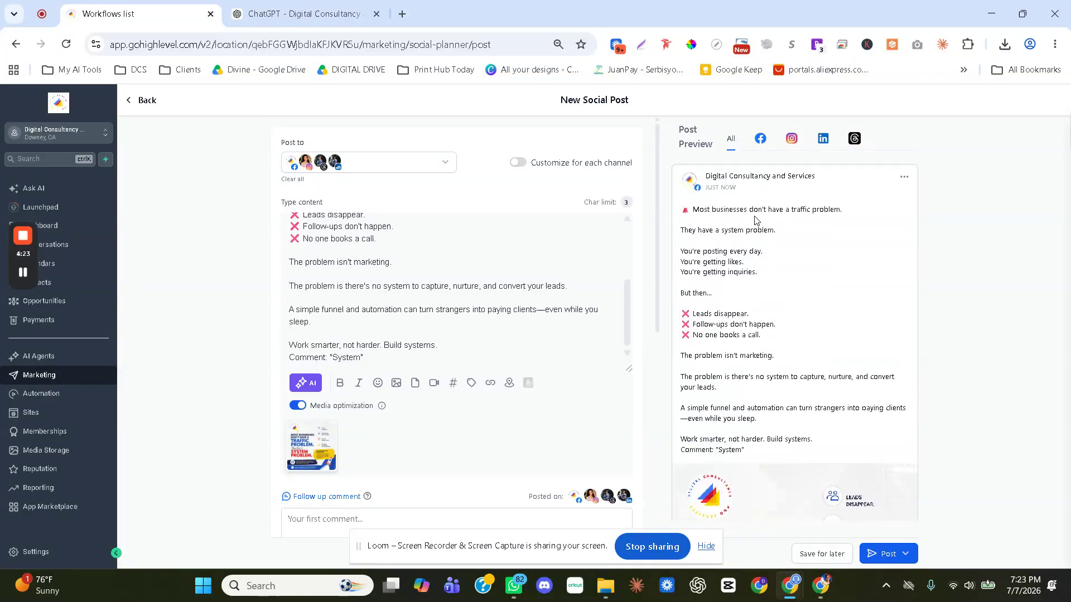
scroll(787, 279, "down", 7)
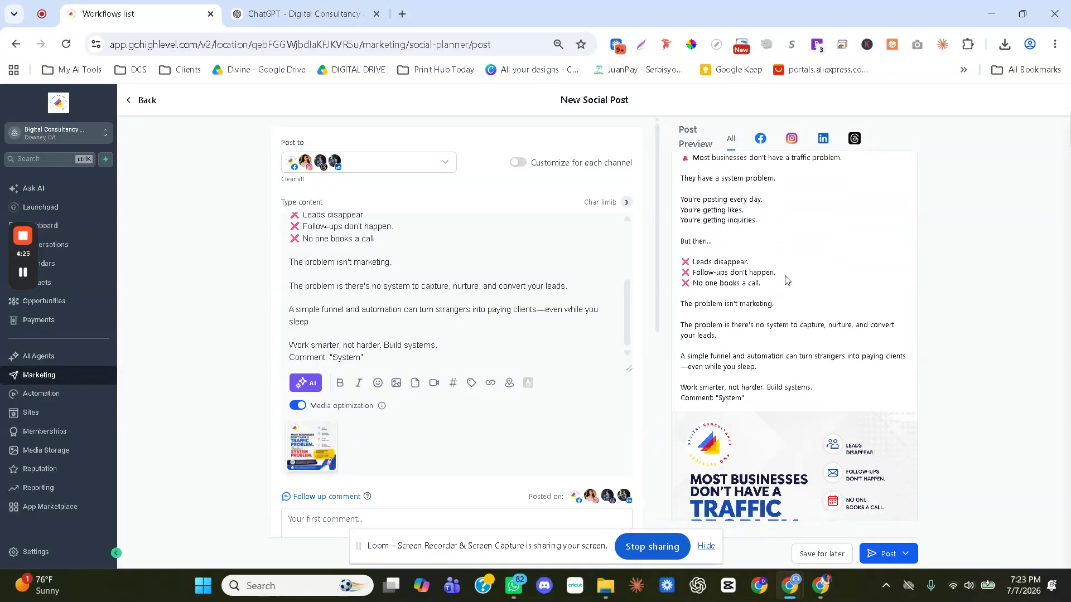
scroll(786, 280, "down", 2)
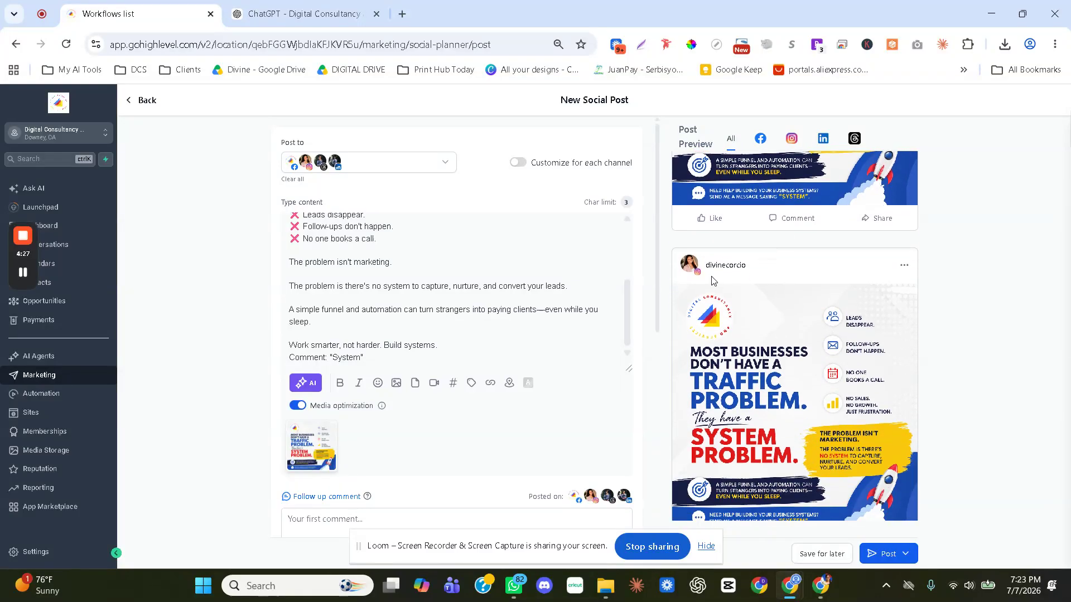
scroll(763, 307, "down", 5)
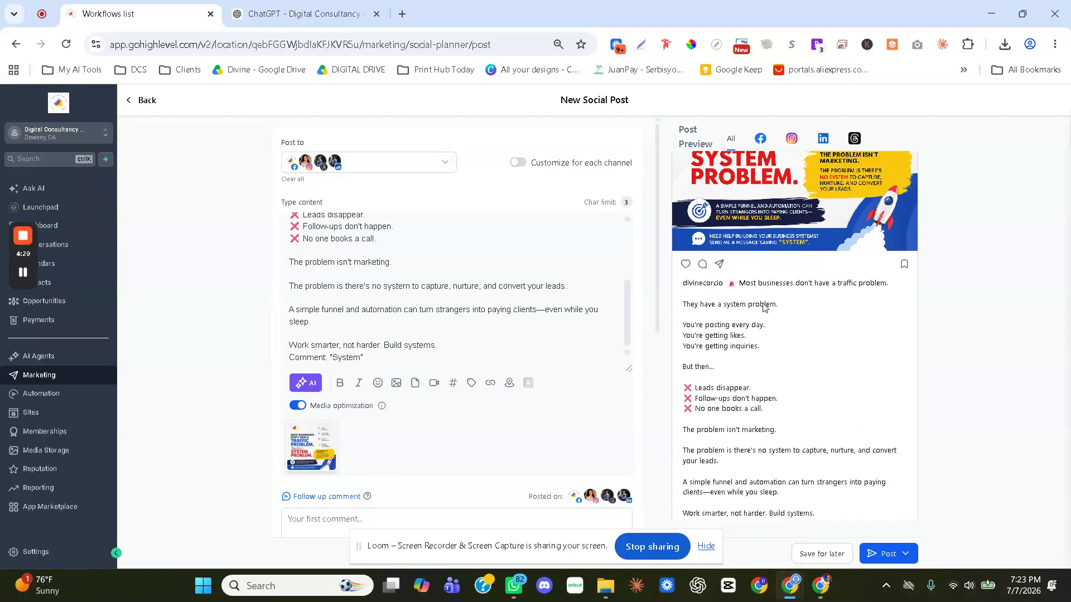
scroll(763, 306, "down", 9)
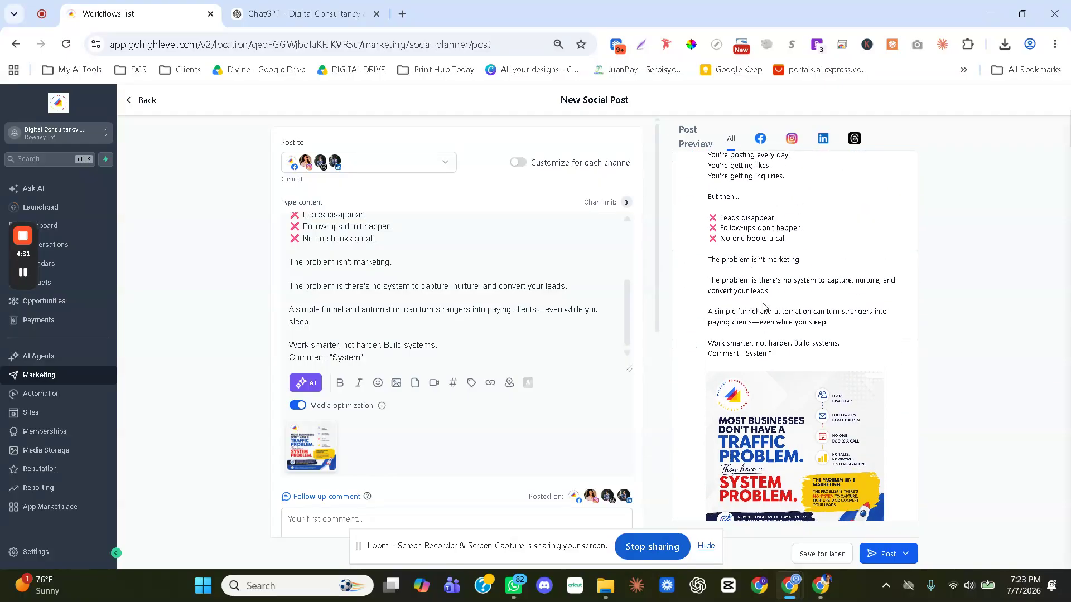
scroll(763, 307, "down", 5)
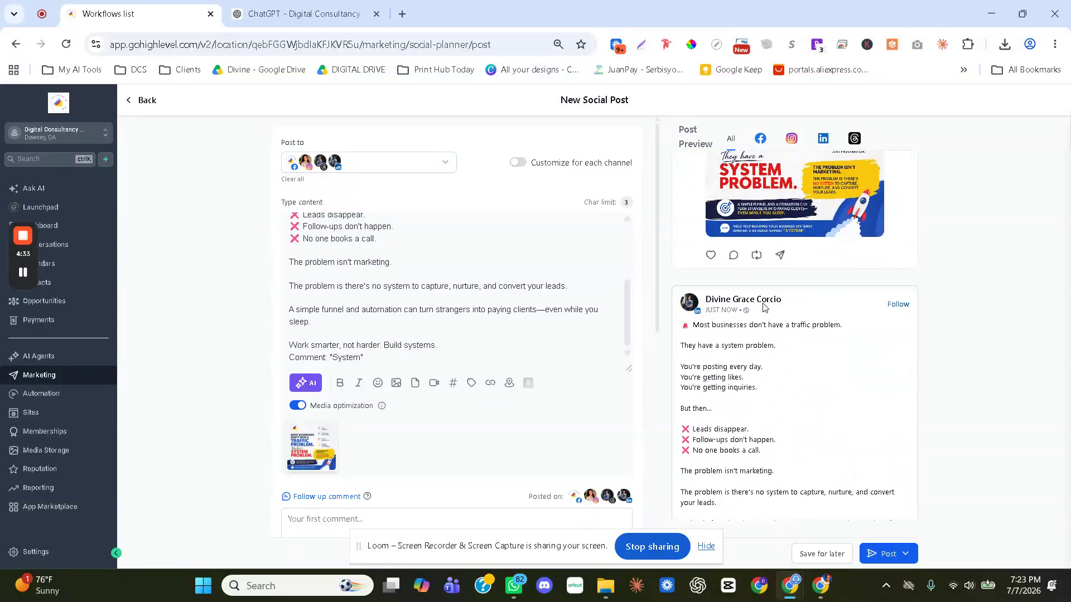
scroll(763, 307, "down", 5)
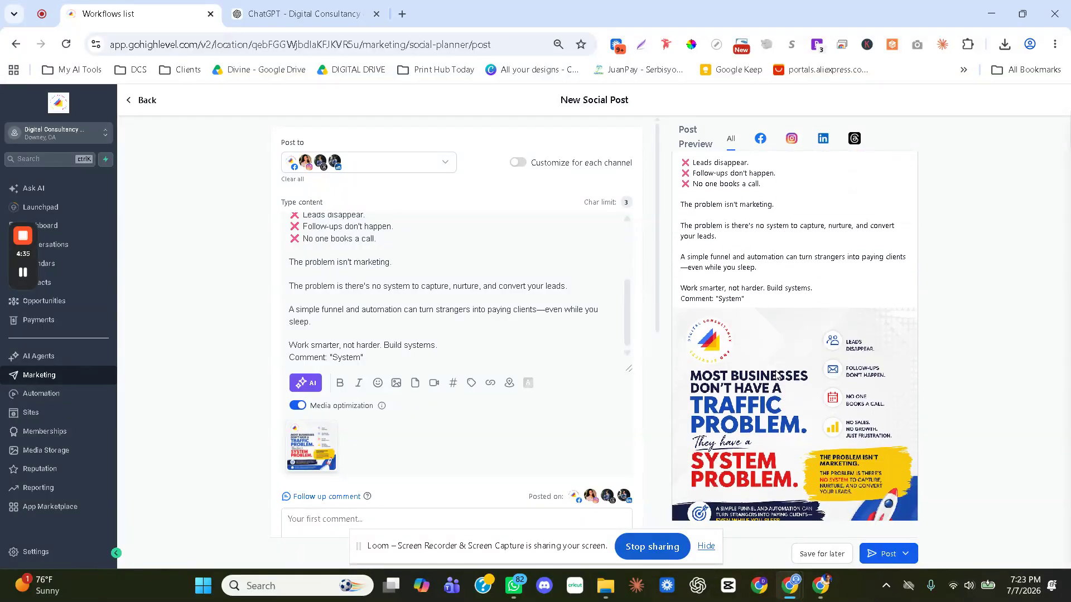
scroll(778, 376, "down", 1)
Examine the follow-up comment field and the Facebook, Instagram and LinkedIn posting options.
scroll(473, 435, "down", 4)
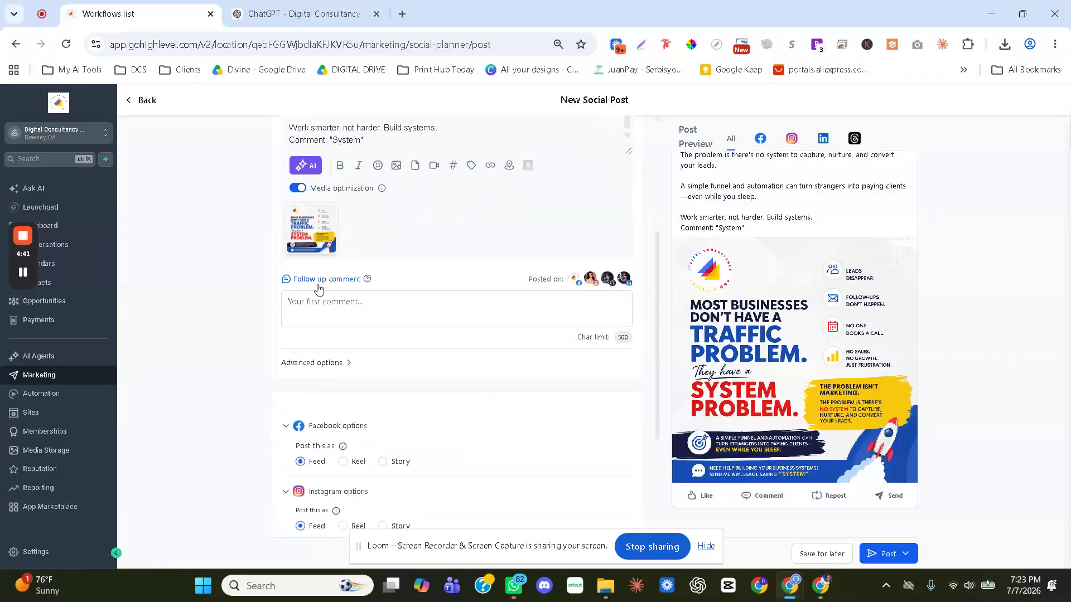
left_click(366, 301)
scroll(374, 312, "up", 1)
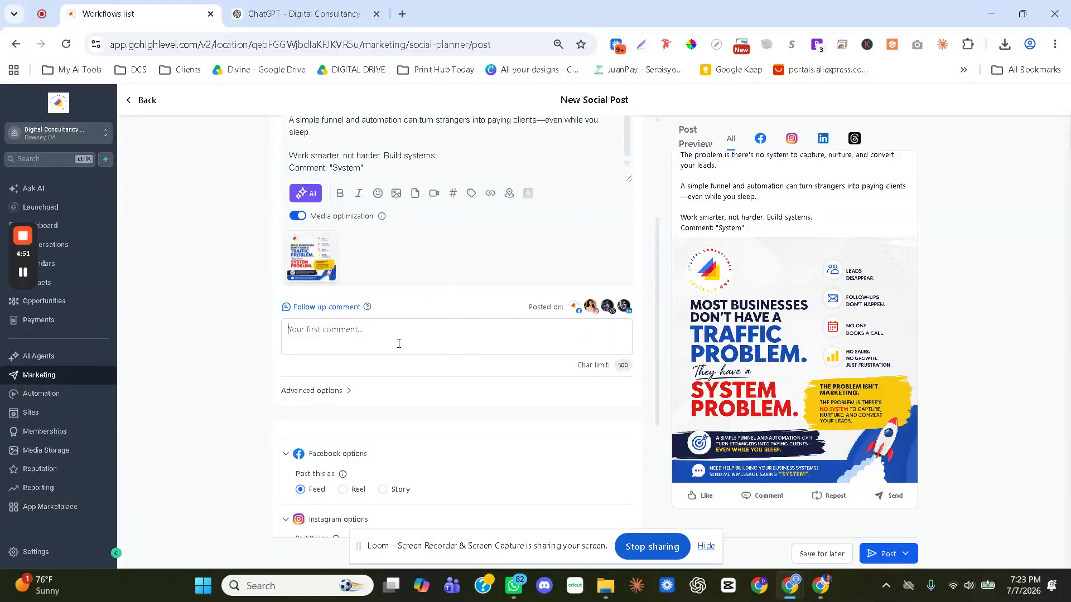
scroll(430, 349, "down", 2)
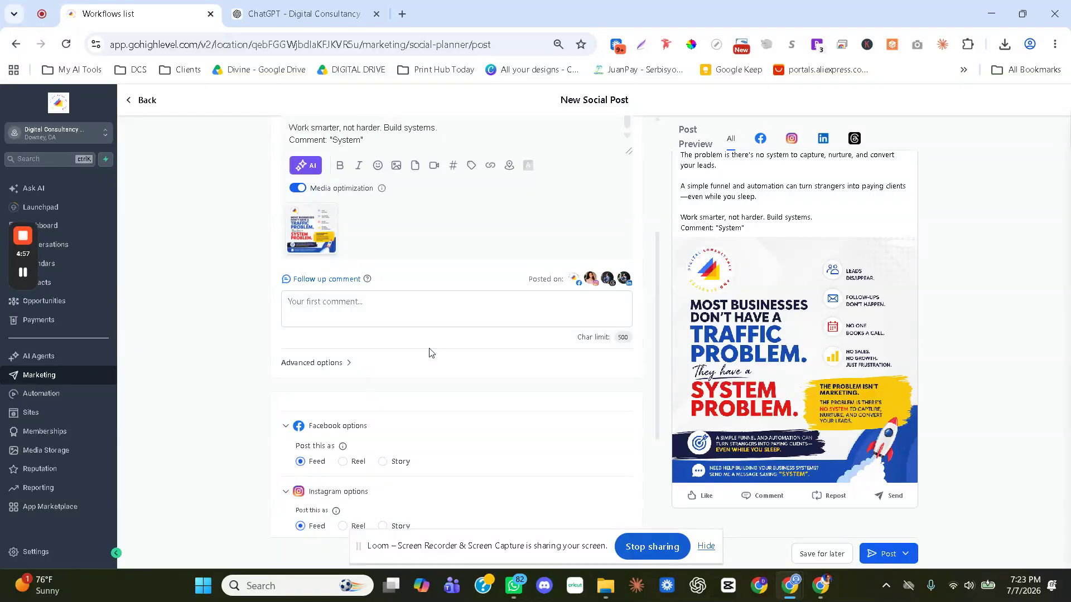
scroll(430, 352, "down", 4)
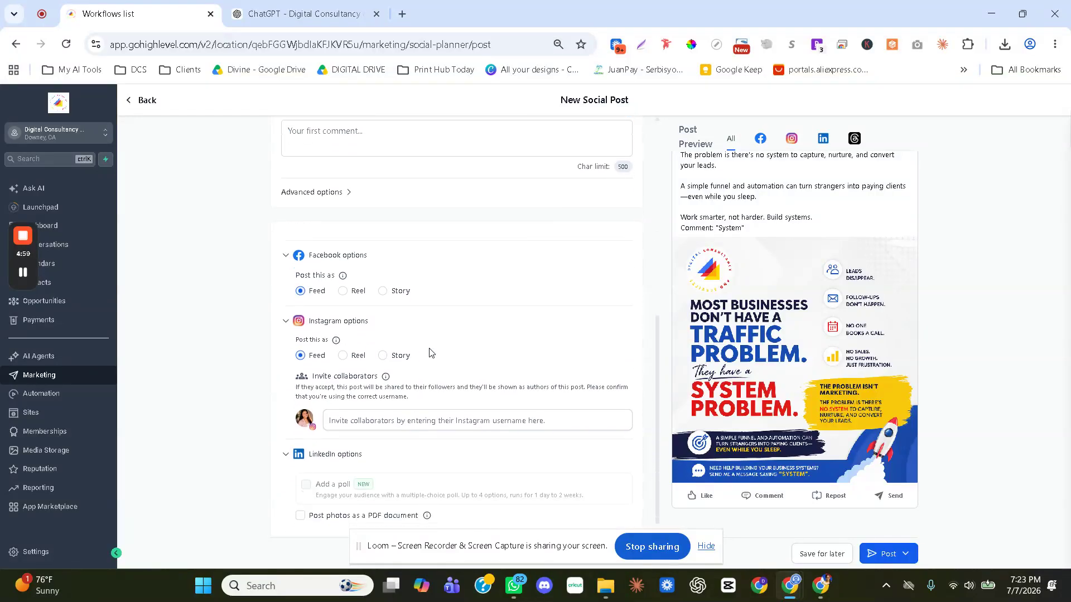
scroll(413, 318, "up", 2)
left_click(391, 273)
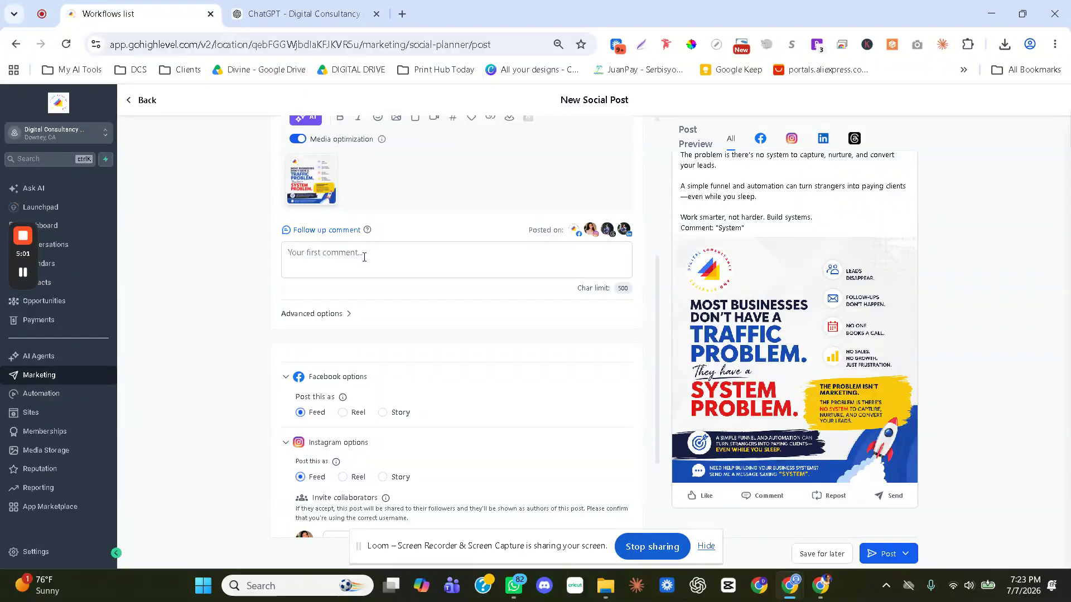
scroll(460, 377, "down", 5)
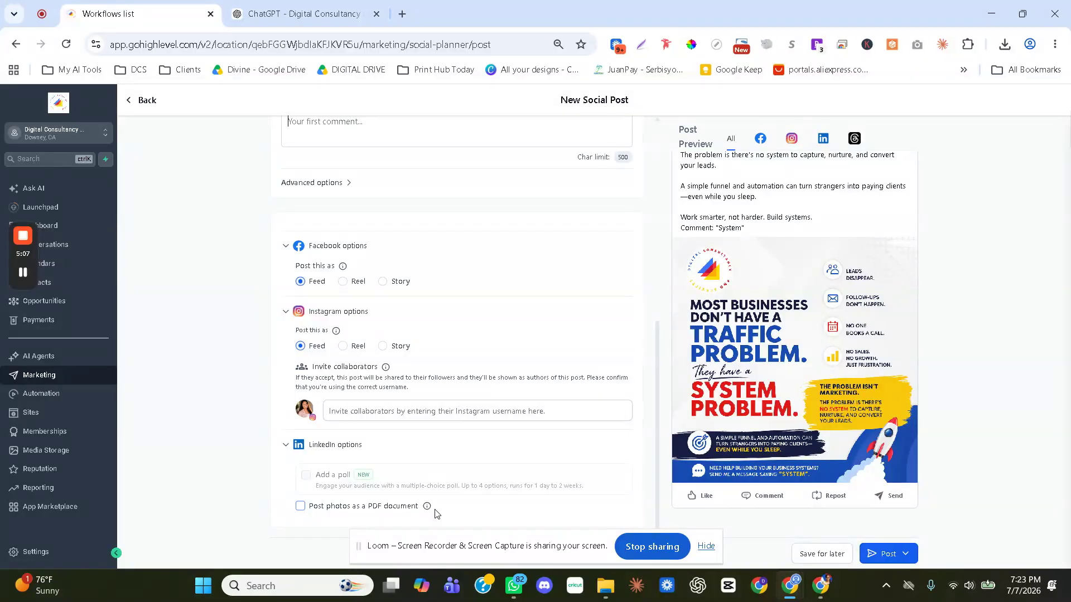
Choose to schedule the post instead of publishing it now, and set its date to July 10, 2026.
mouse_move(531, 493)
left_click(907, 556)
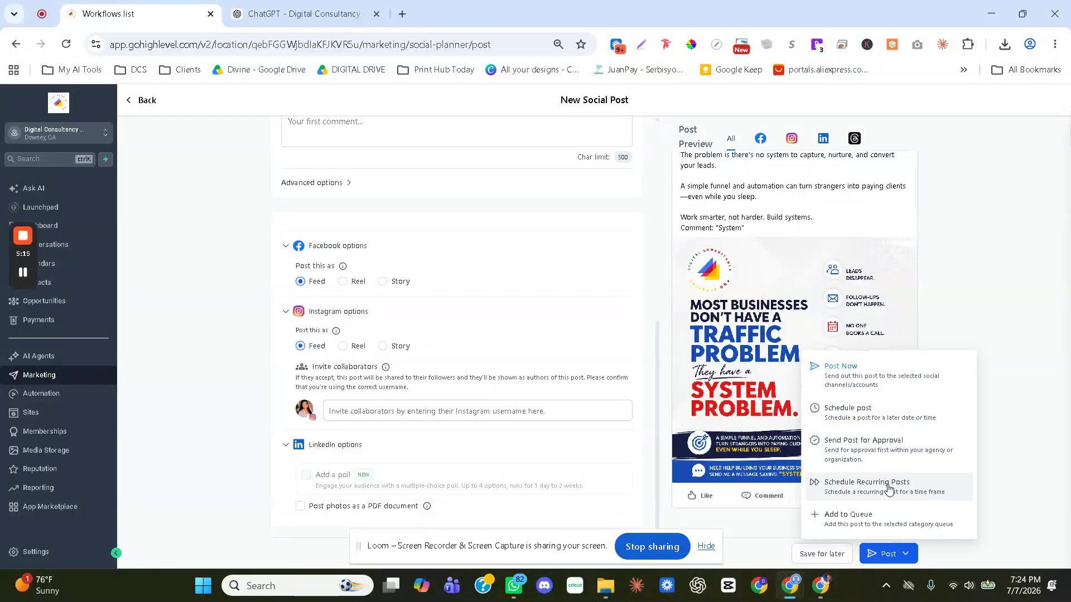
left_click(882, 417)
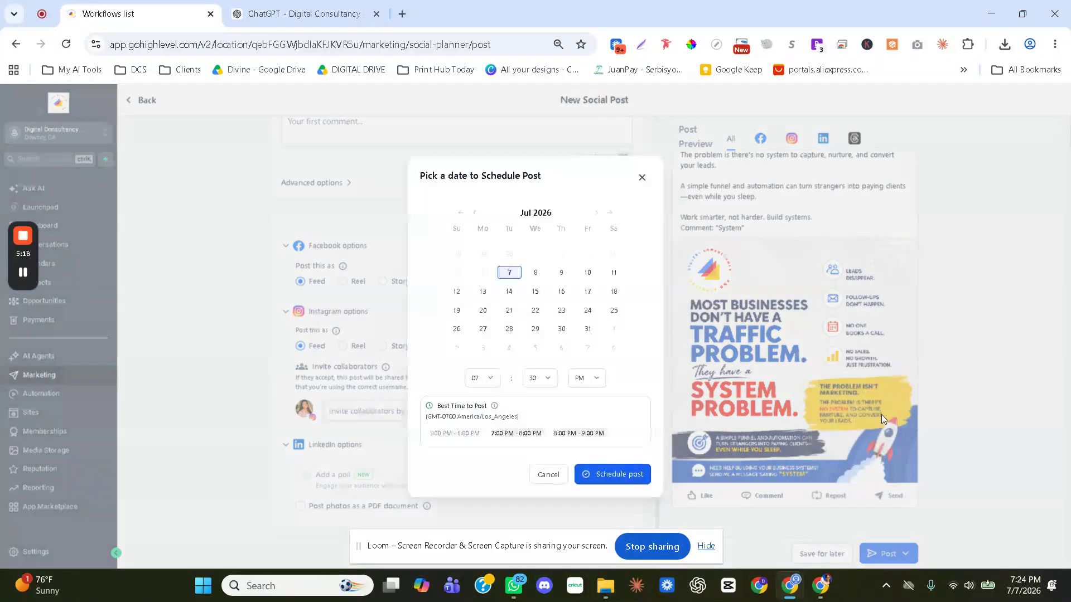
left_click(562, 274)
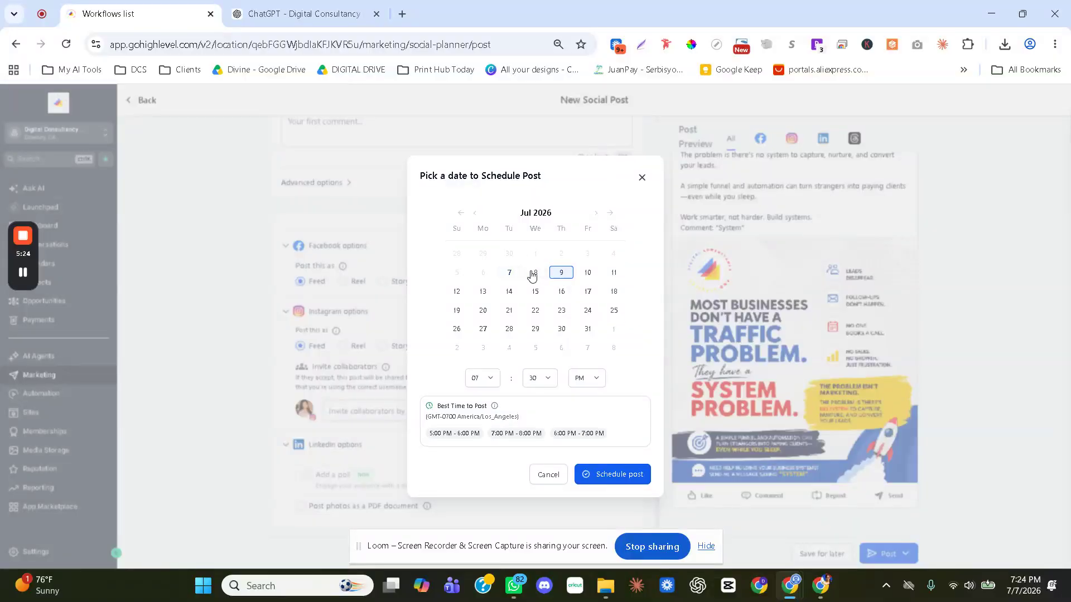
left_click(587, 274)
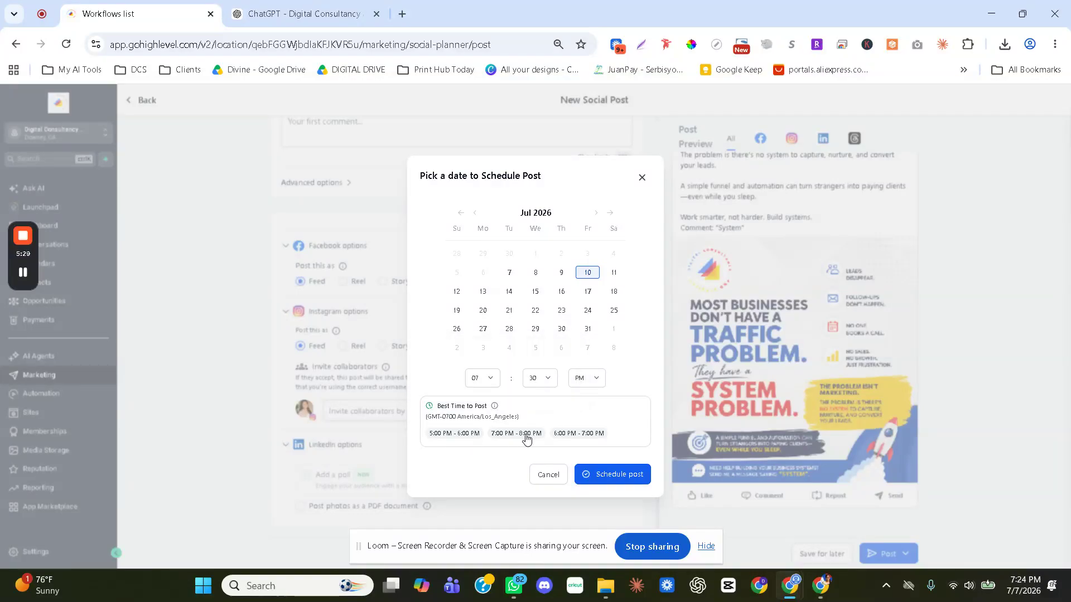
Set the scheduled time to 09:00 AM and schedule the post.
left_click(488, 382)
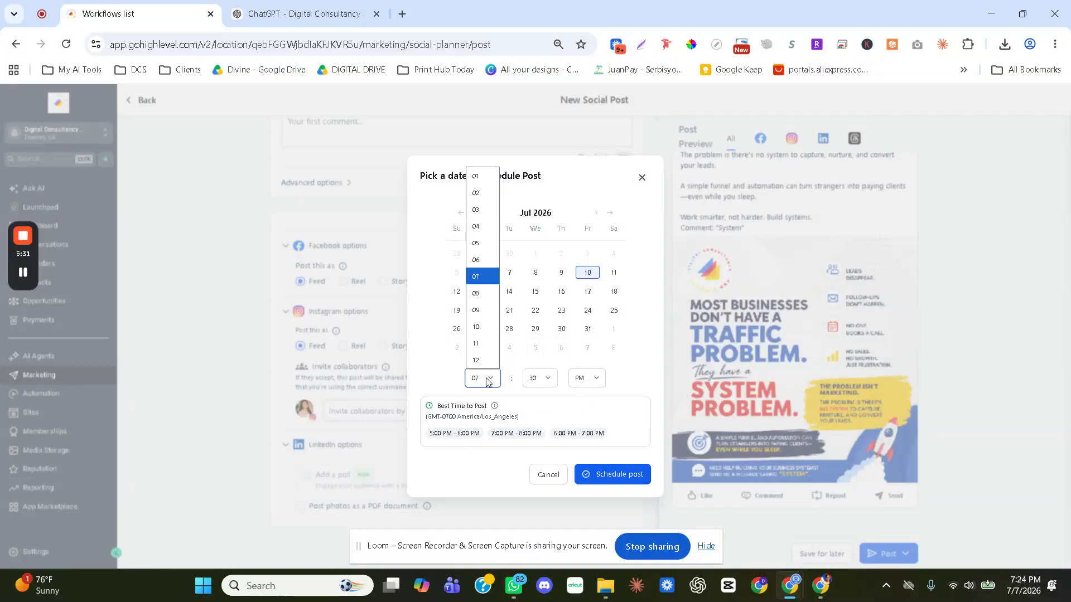
left_click(478, 311)
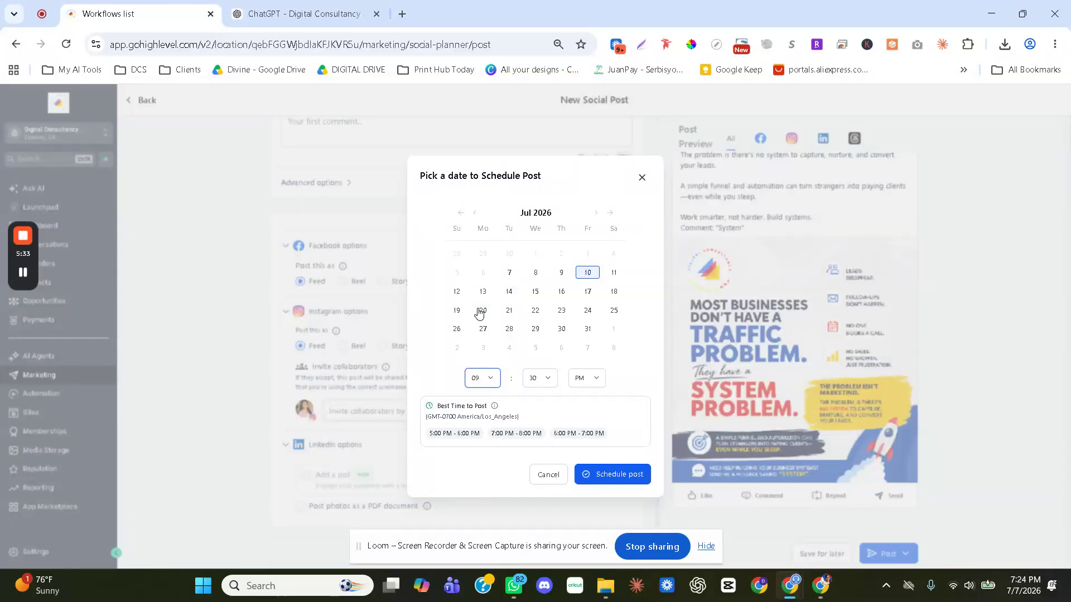
left_click(539, 378)
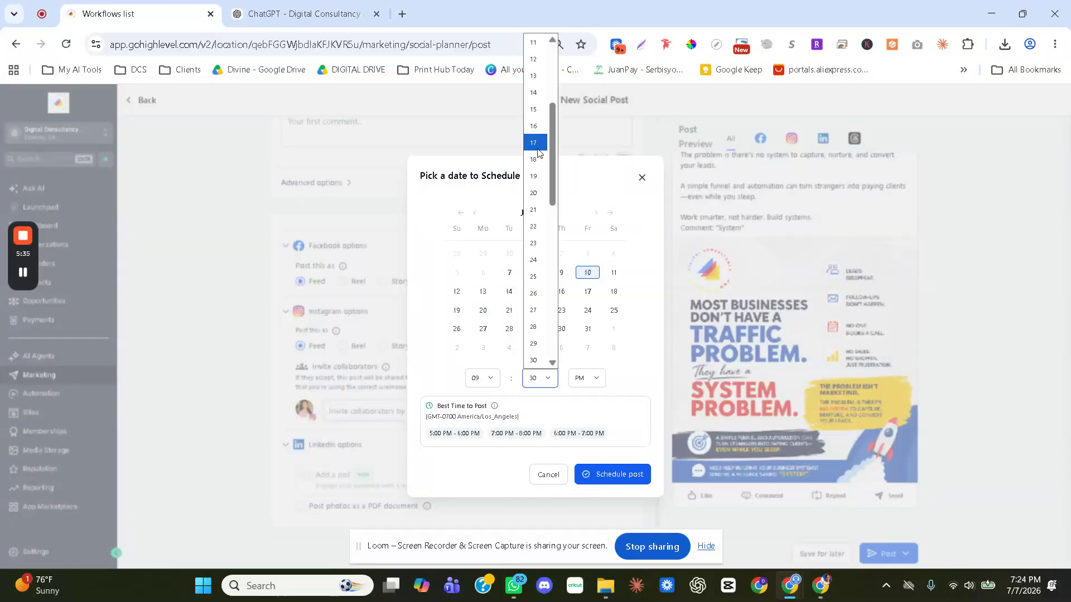
scroll(539, 84, "up", 4)
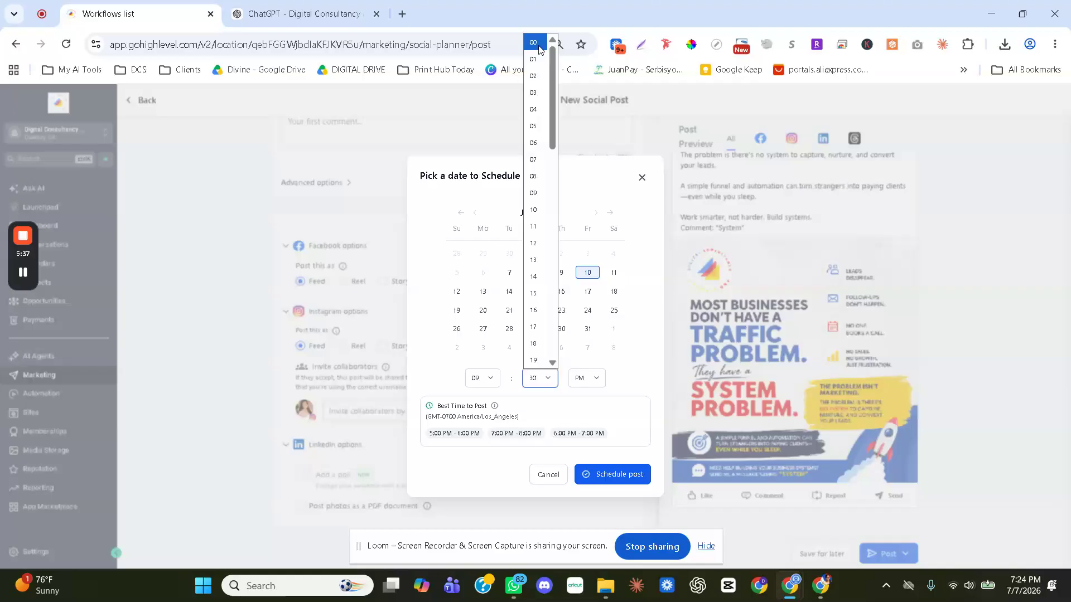
left_click(539, 49)
left_click(594, 380)
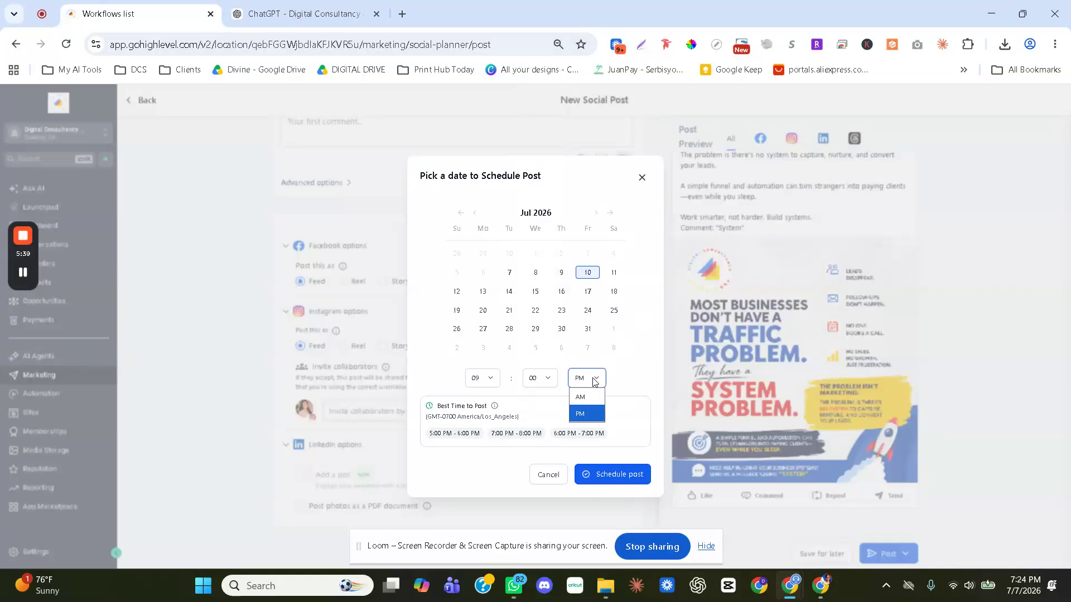
left_click(588, 403)
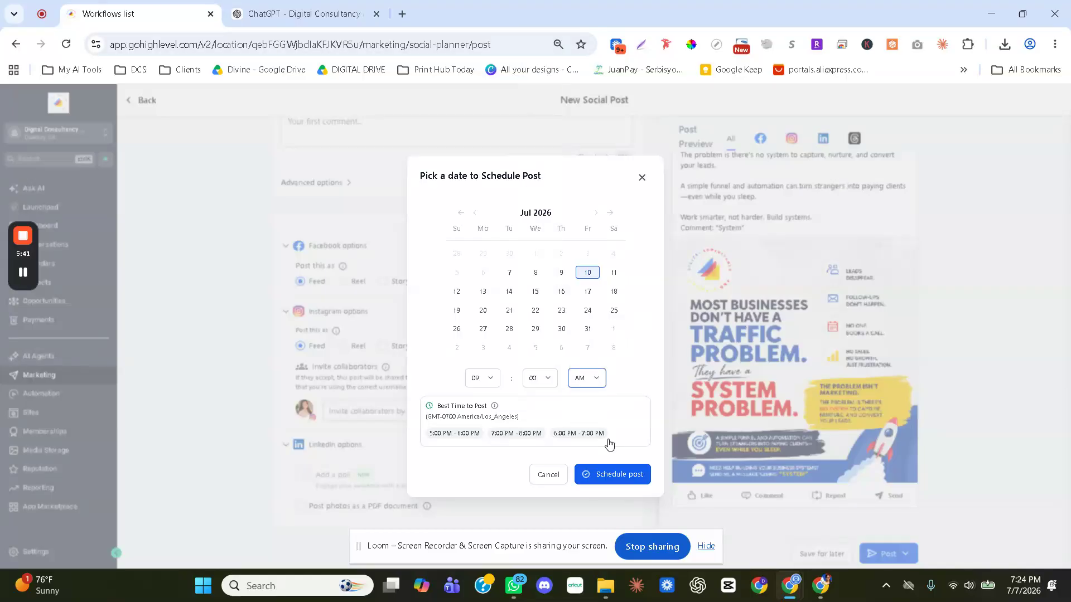
left_click(619, 474)
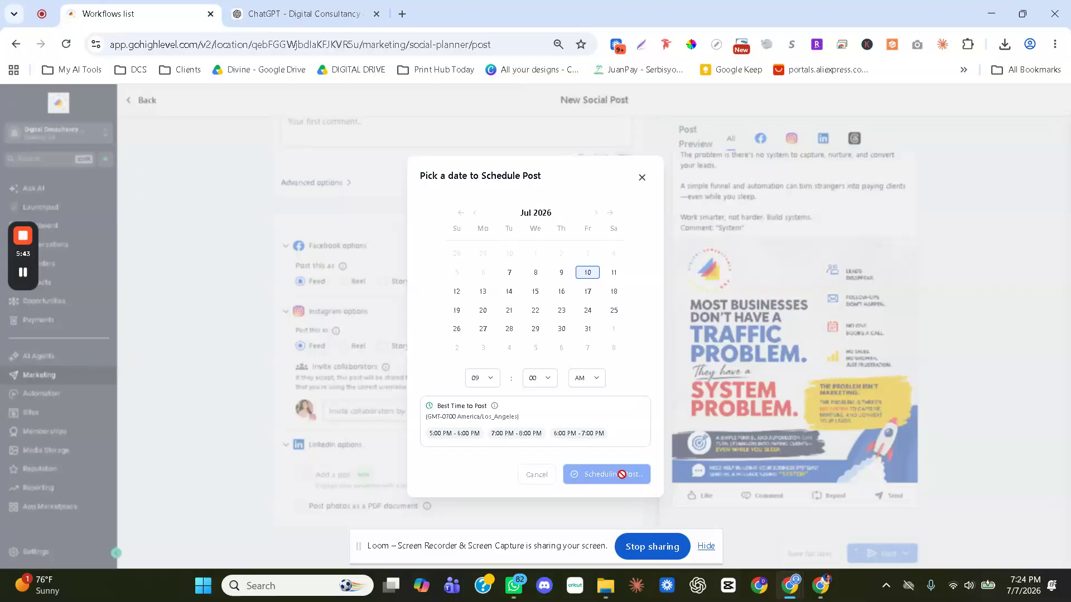